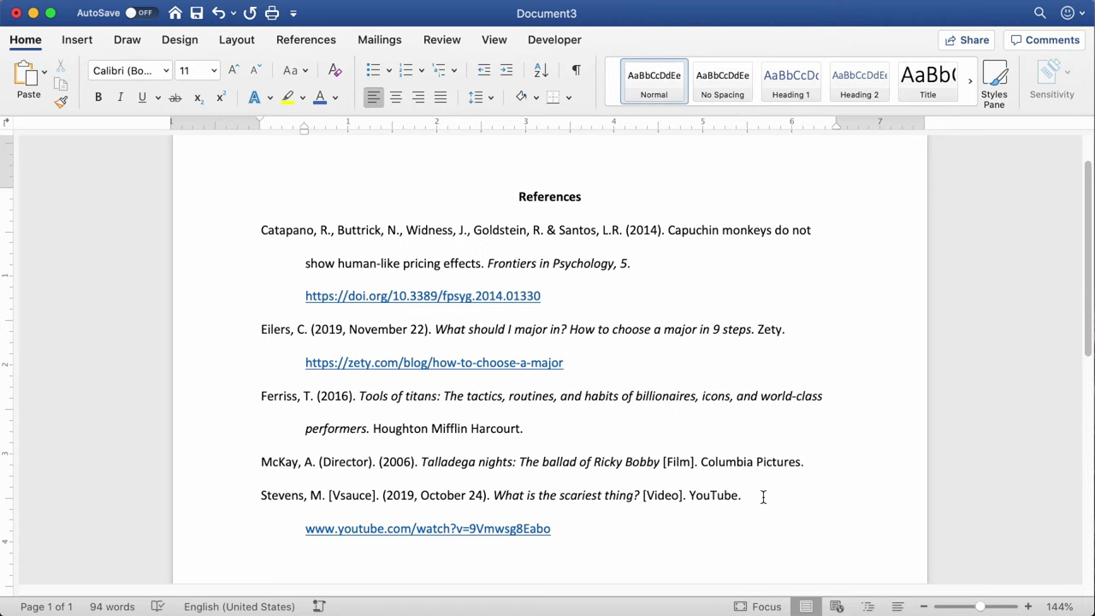
# Look over the completed sample APA references list, from the heading through the YouTube entry.
pyautogui.scroll(3, 763, 496)
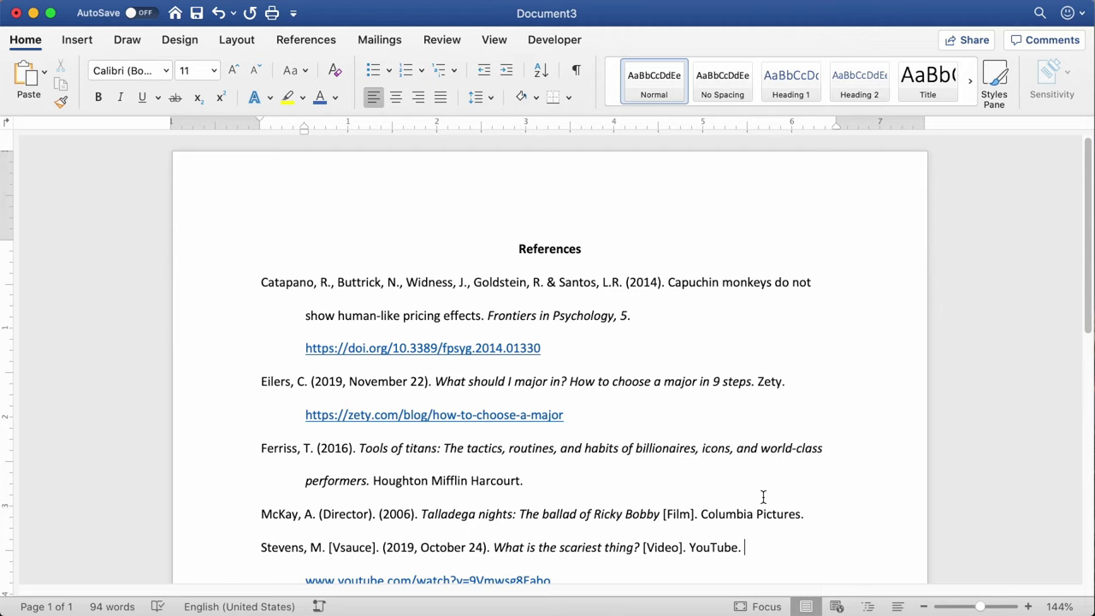
pyautogui.scroll(-1, 763, 496)
pyautogui.scroll(-1, 763, 496)
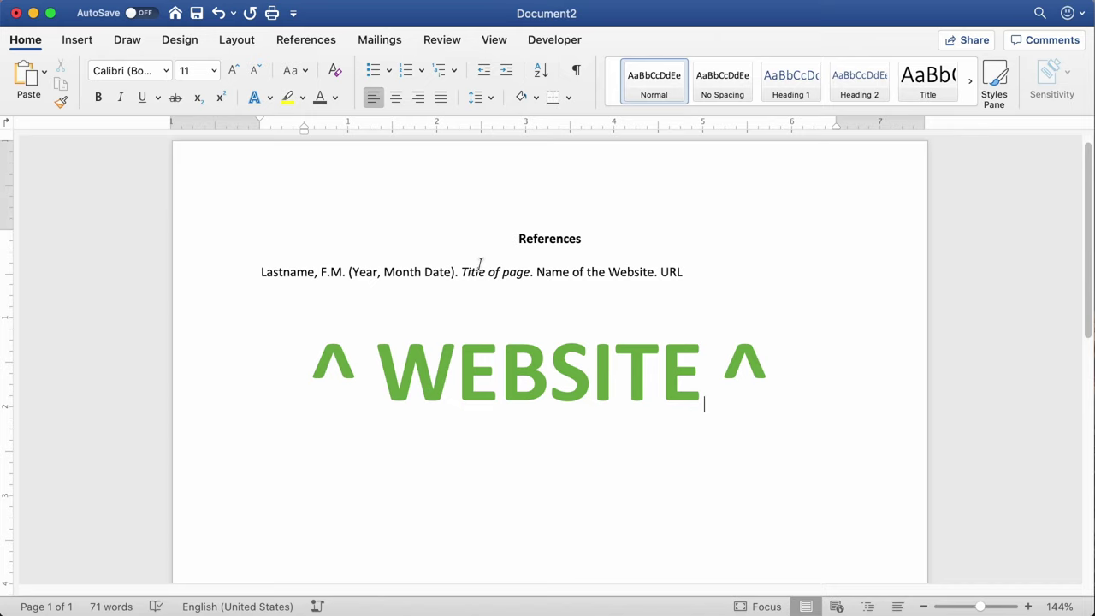
# In Document2, examine the author, date and italic page title parts of the website reference template.
pyautogui.click(480, 267)
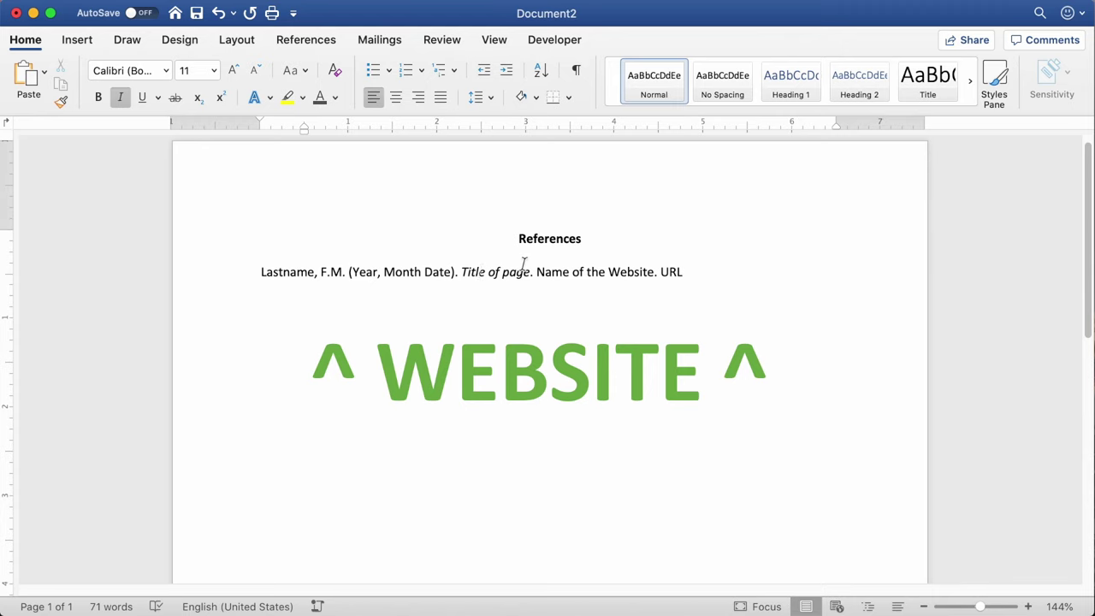
pyautogui.click(261, 270)
pyautogui.moveTo(262, 271); pyautogui.dragTo(328, 271)
pyautogui.click(326, 271)
pyautogui.moveTo(349, 272); pyautogui.dragTo(415, 272)
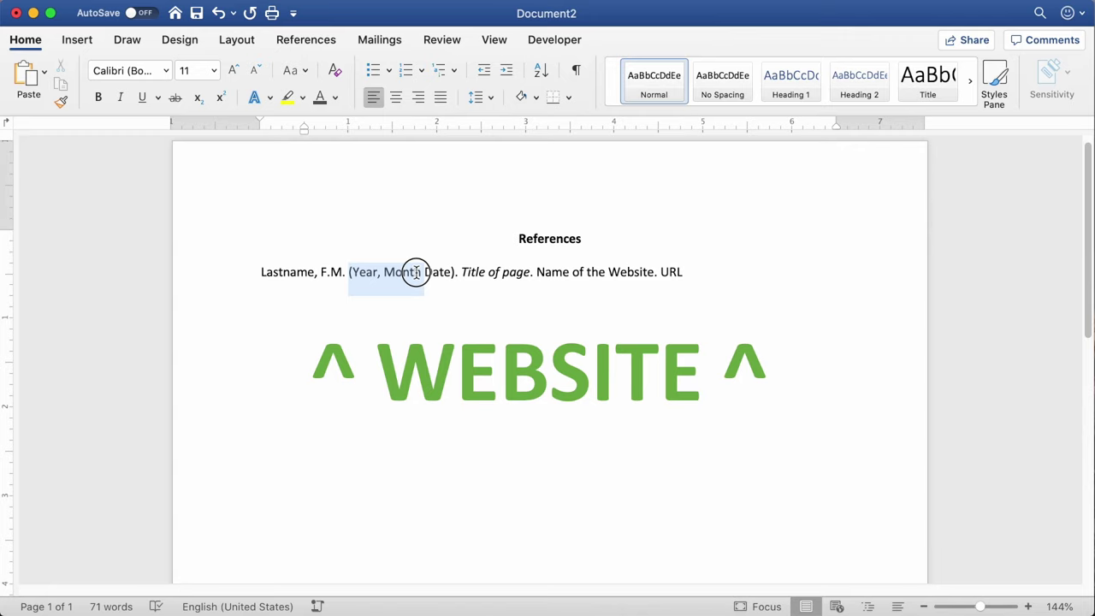
pyautogui.moveTo(416, 272); pyautogui.dragTo(530, 274)
pyautogui.click(458, 273)
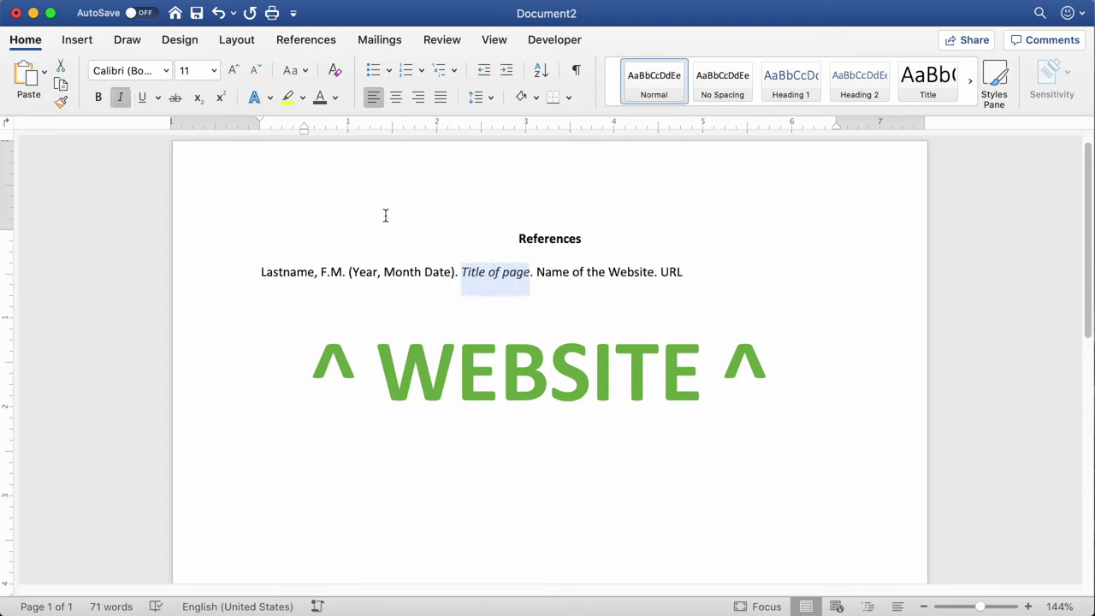
# Examine the website name and URL parts of the website reference template.
pyautogui.click(539, 273)
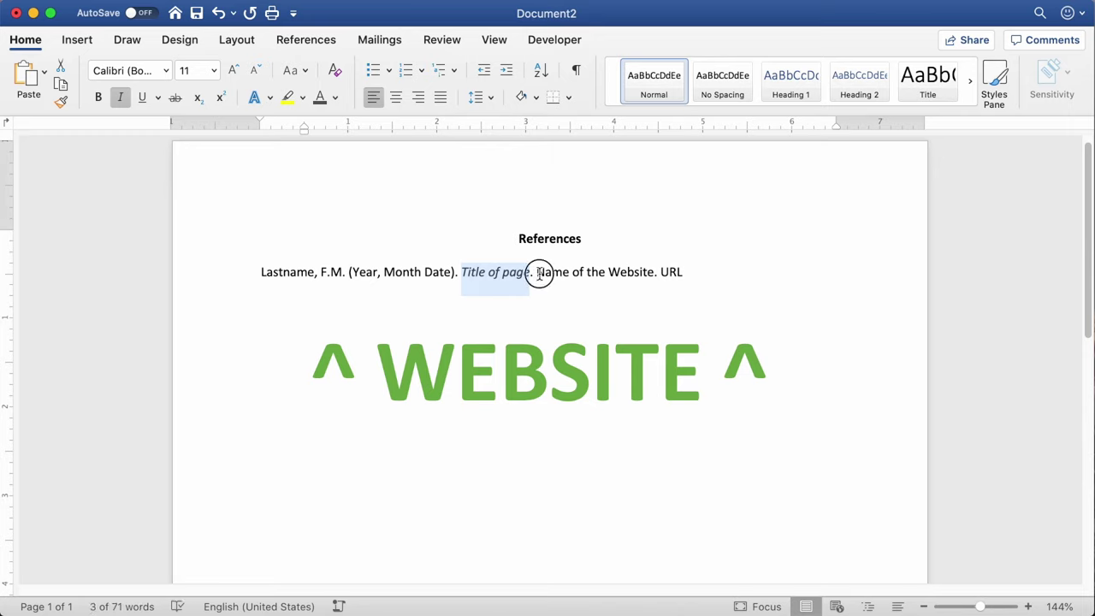
pyautogui.moveTo(539, 272); pyautogui.dragTo(642, 272)
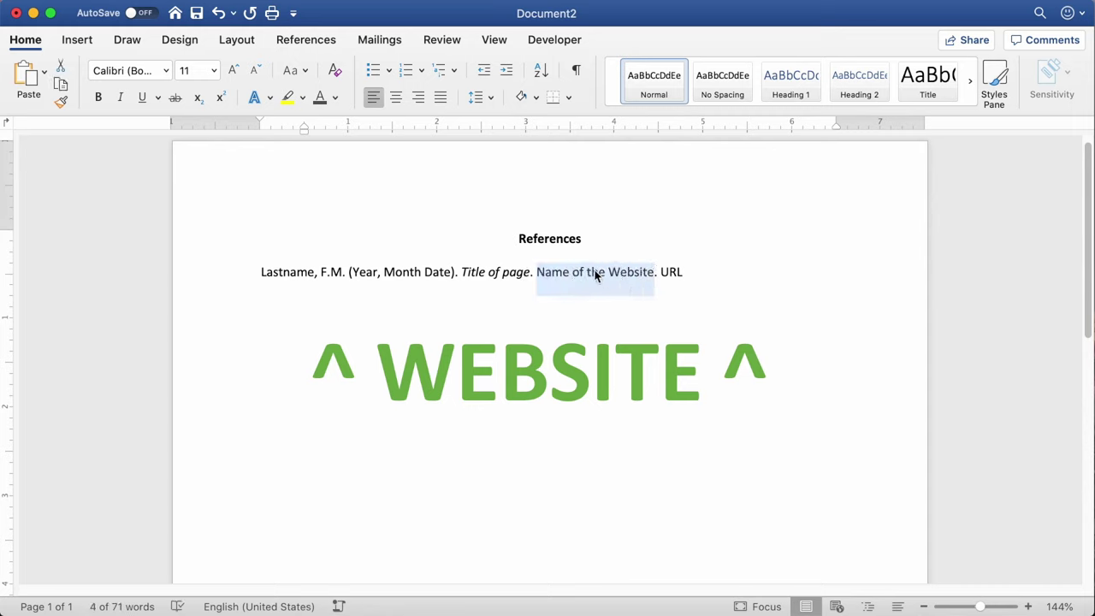
pyautogui.click(571, 272)
pyautogui.click(539, 271)
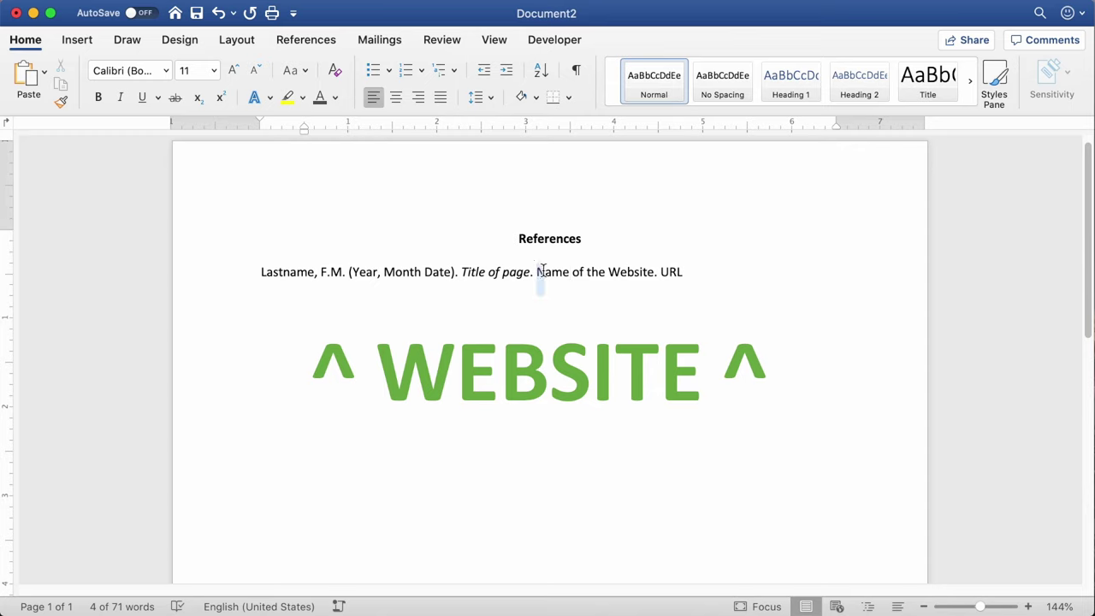
pyautogui.click(614, 272)
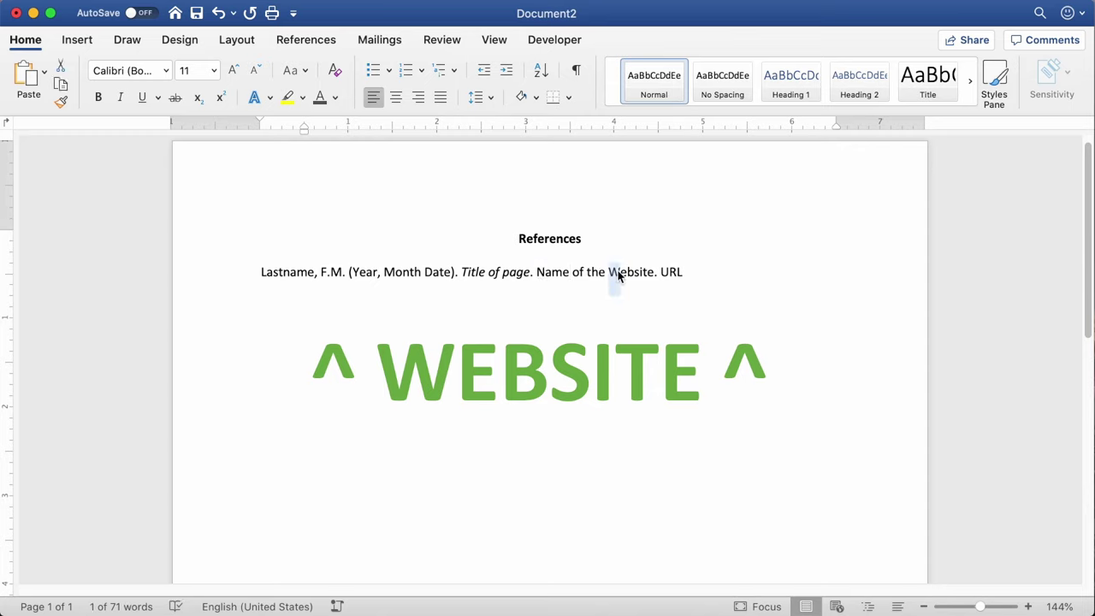
pyautogui.click(665, 272)
pyautogui.moveTo(666, 272); pyautogui.dragTo(691, 276)
pyautogui.click(689, 270)
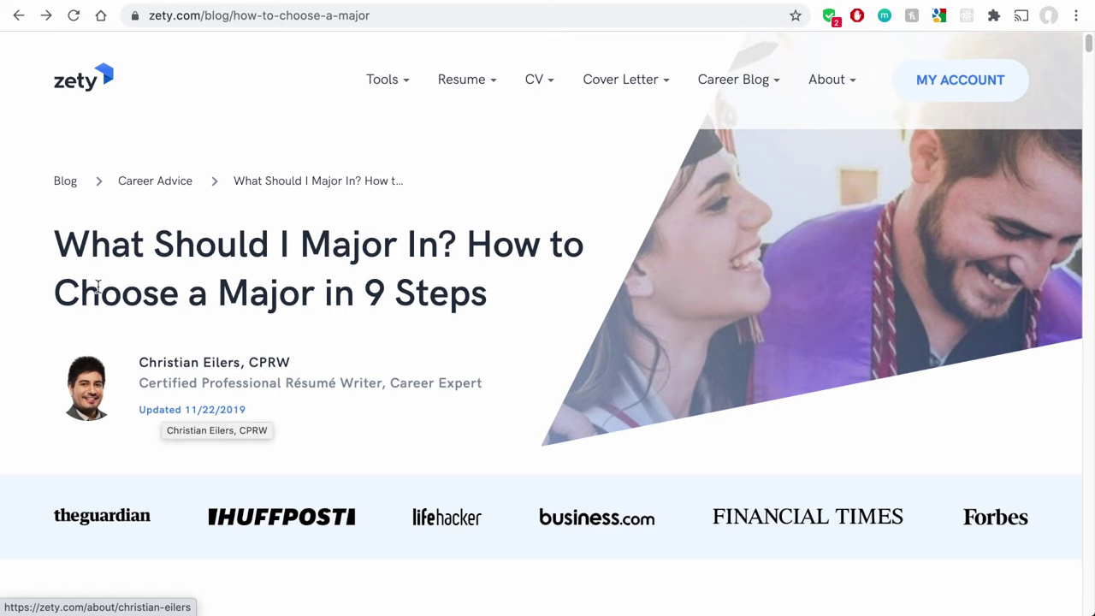
# In the browser, check the Zety article's title and web address for the website reference.
pyautogui.moveTo(55, 241); pyautogui.dragTo(496, 296)
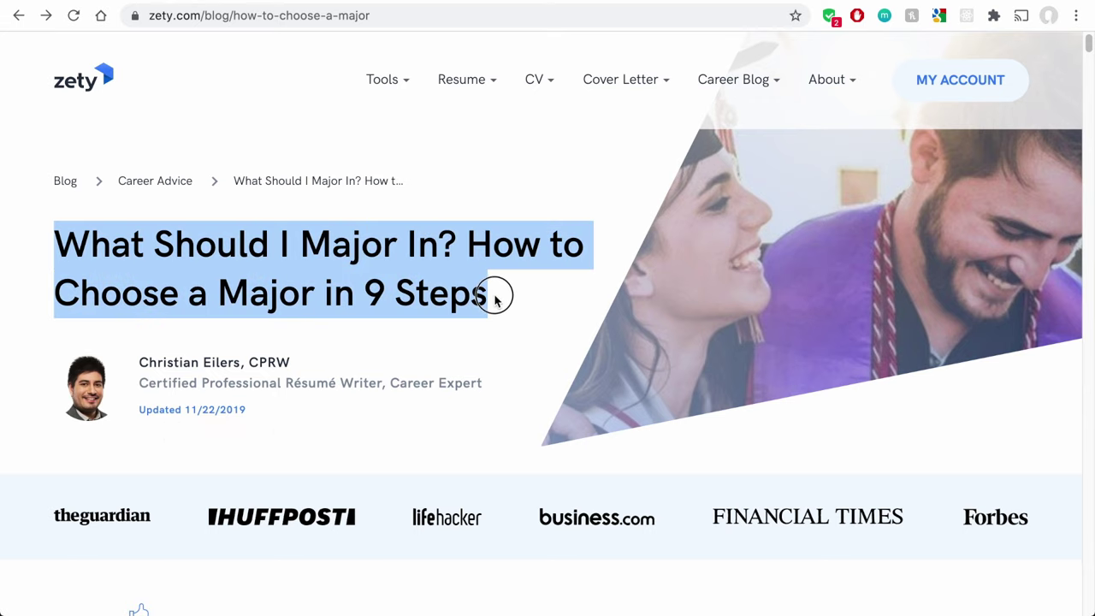
pyautogui.click(429, 287)
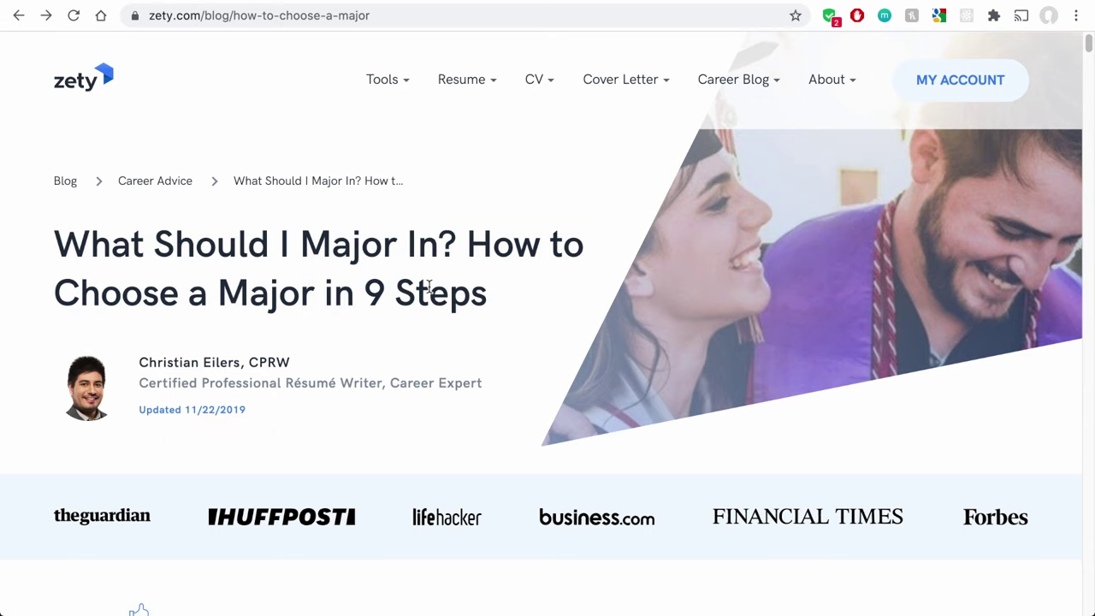
pyautogui.click(277, 15)
pyautogui.rightClick(277, 15)
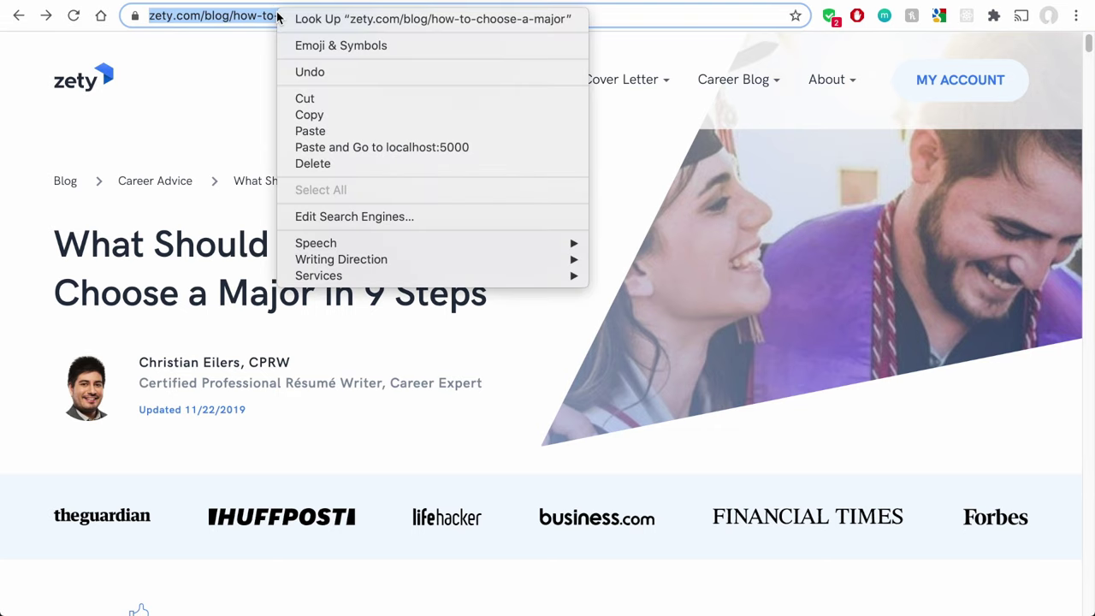
pyautogui.click(245, 132)
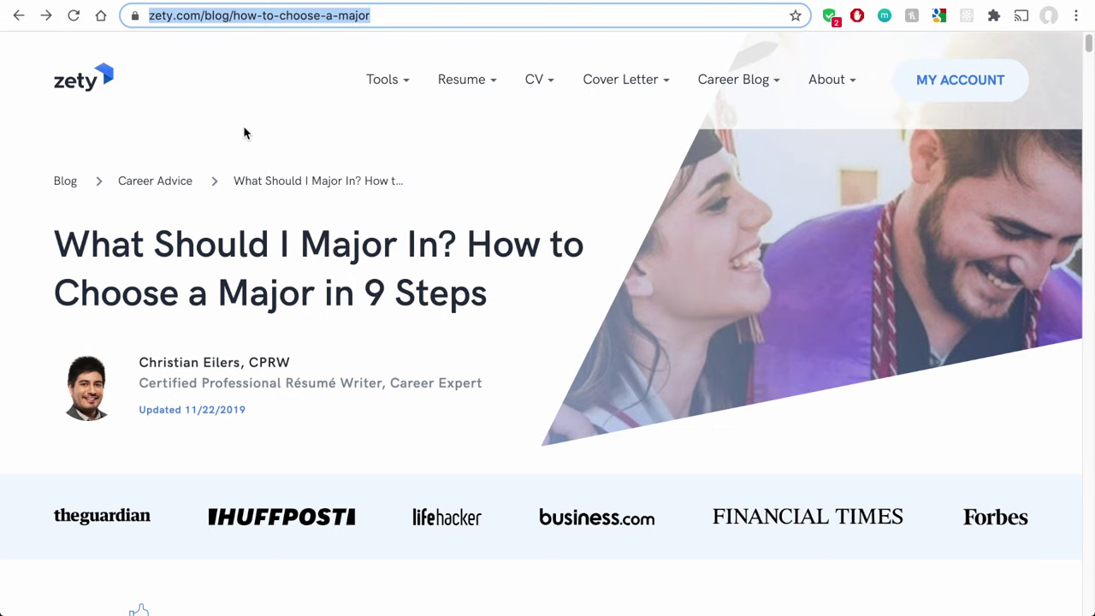
pyautogui.click(312, 112)
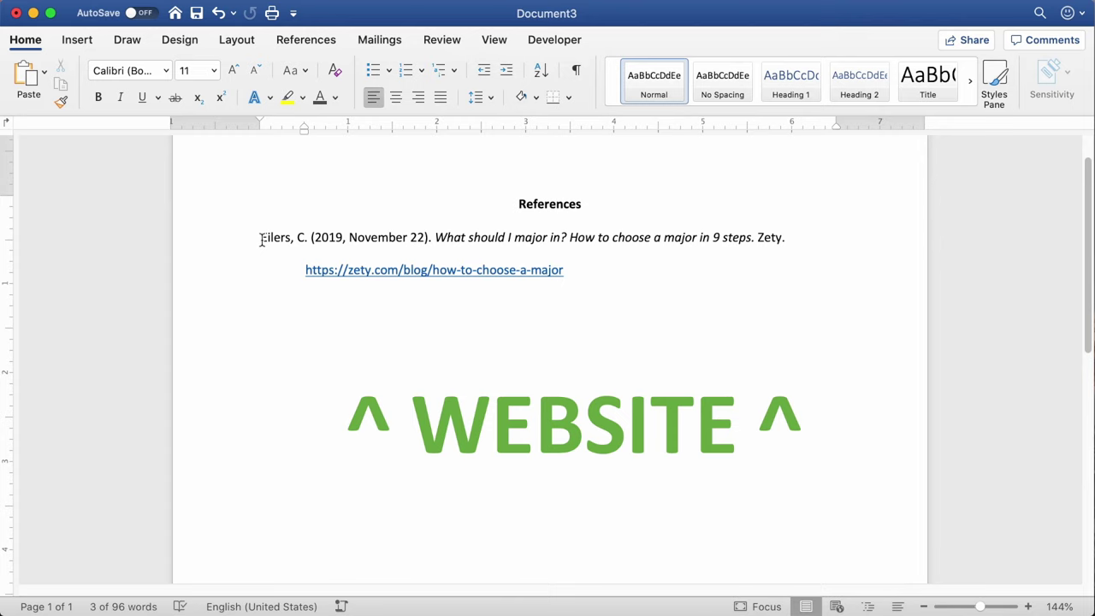
# In Document3, review the Zety example reference's author, date, title capitalization, website name and link.
pyautogui.moveTo(261, 239); pyautogui.dragTo(695, 234)
pyautogui.click(447, 232)
pyautogui.click(699, 234)
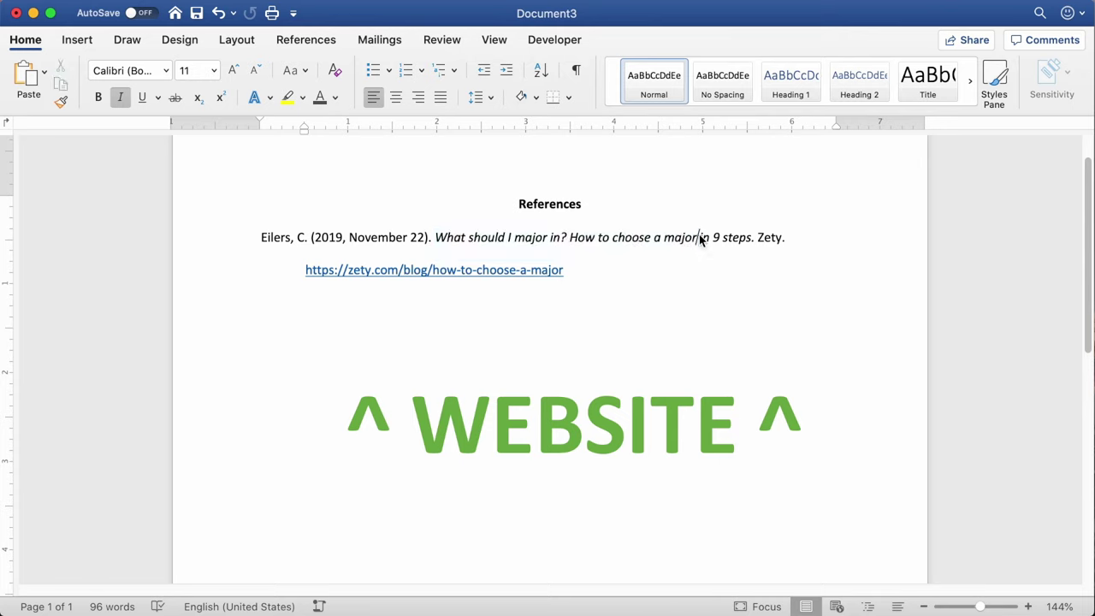
pyautogui.moveTo(580, 238); pyautogui.dragTo(578, 239)
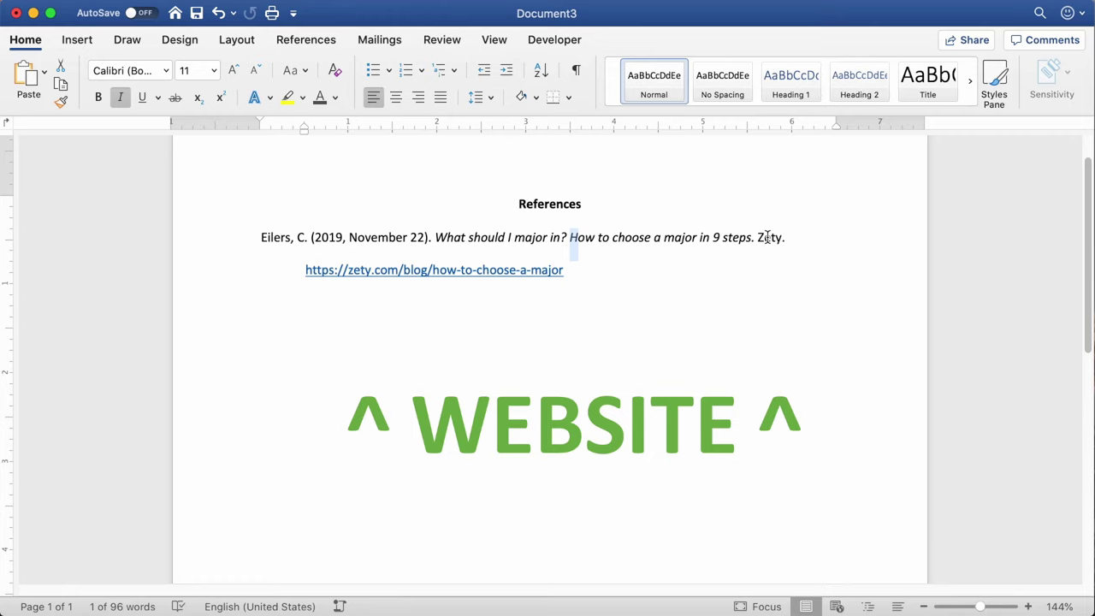
pyautogui.doubleClick(768, 237)
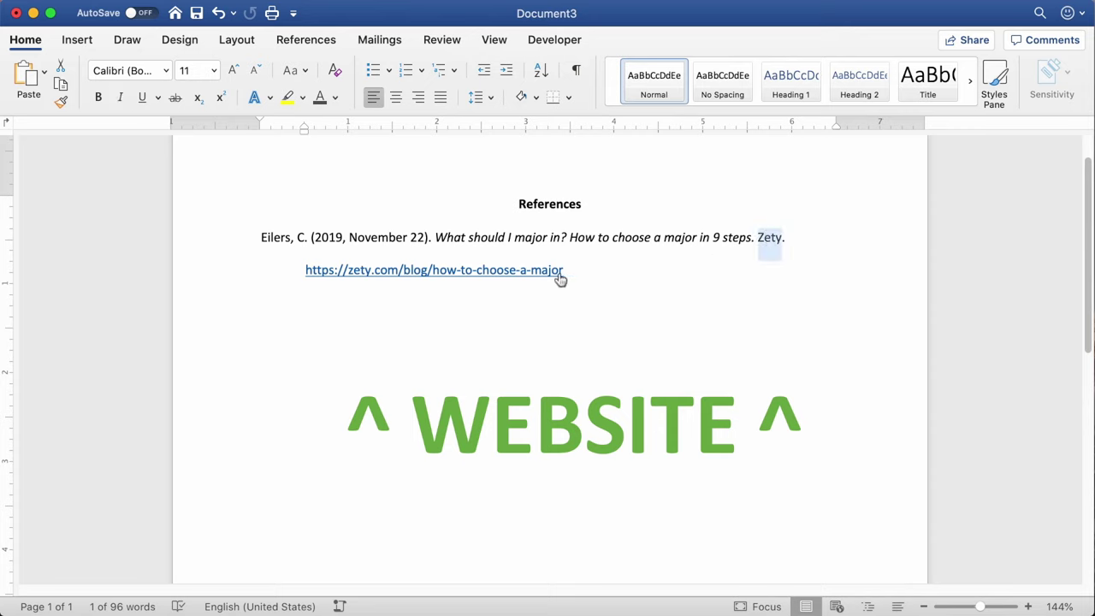
pyautogui.click(592, 270)
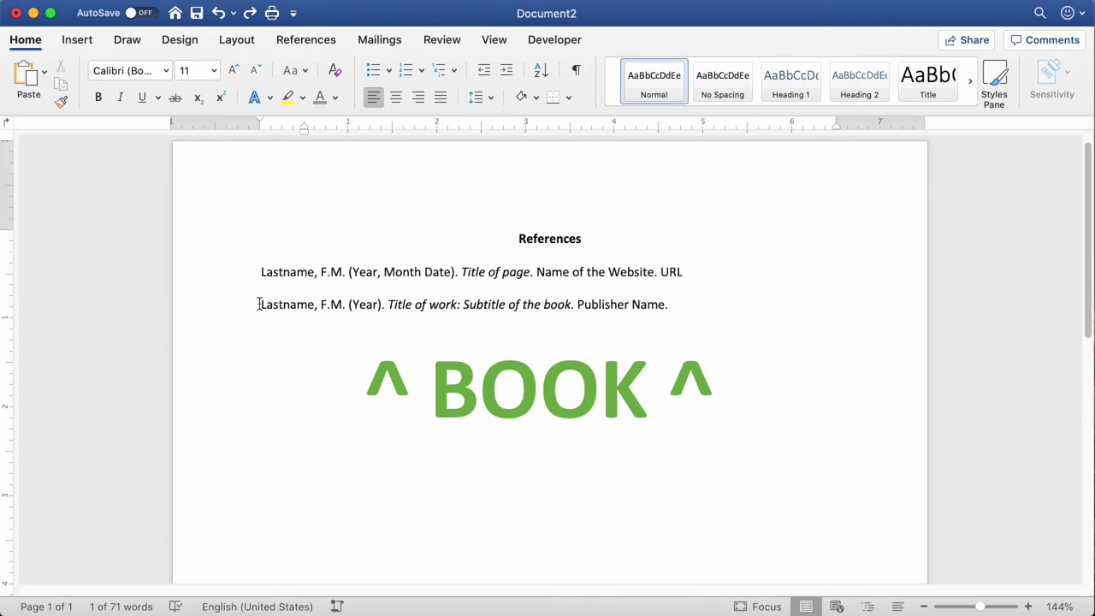
# In Document2, examine the author, year, italic title with subtitle, and publisher parts of the book reference template.
pyautogui.moveTo(260, 304); pyautogui.dragTo(339, 302)
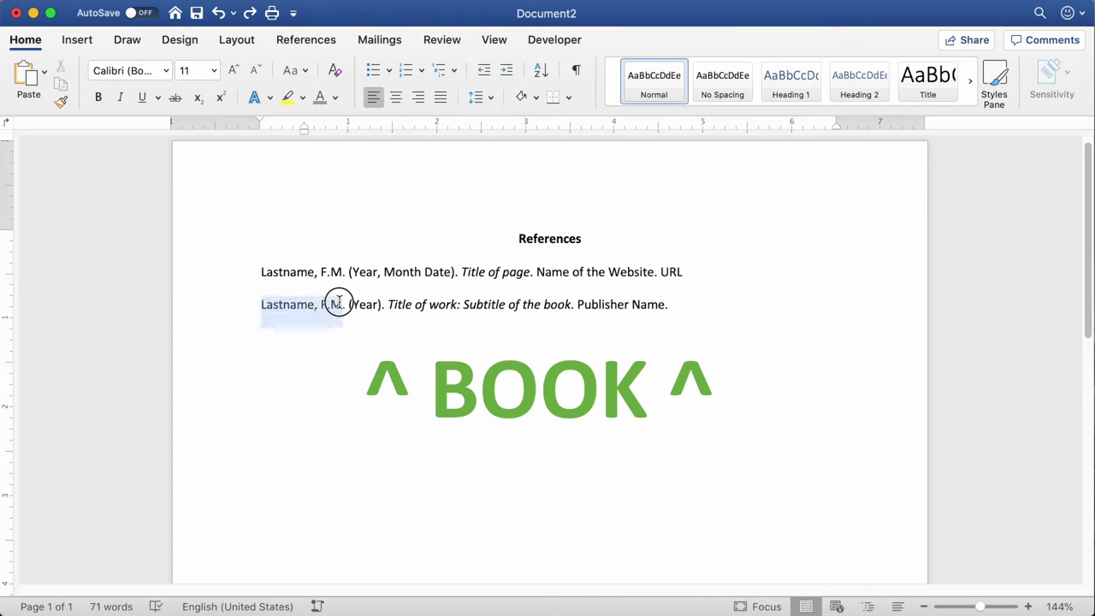
pyautogui.moveTo(339, 302); pyautogui.dragTo(339, 301)
pyautogui.doubleClick(362, 306)
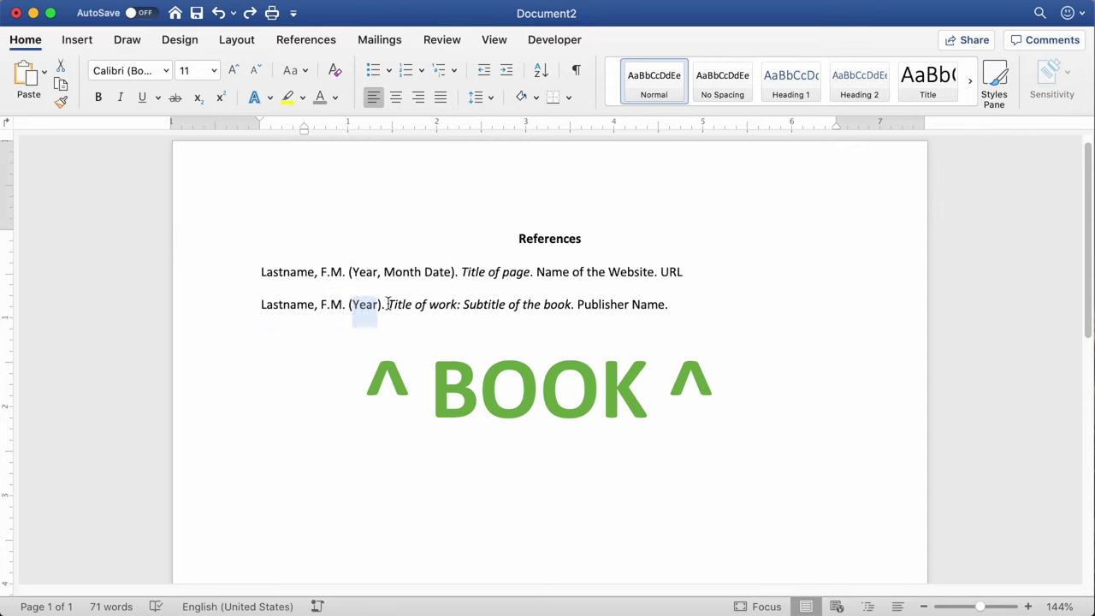
pyautogui.moveTo(387, 303); pyautogui.dragTo(387, 304)
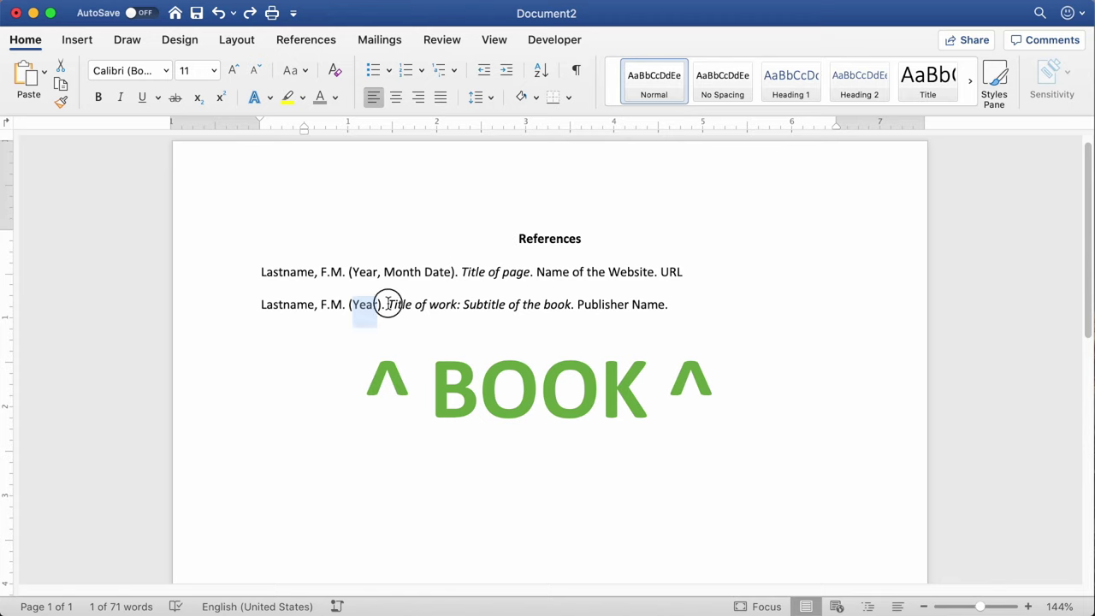
pyautogui.moveTo(387, 303); pyautogui.dragTo(568, 300)
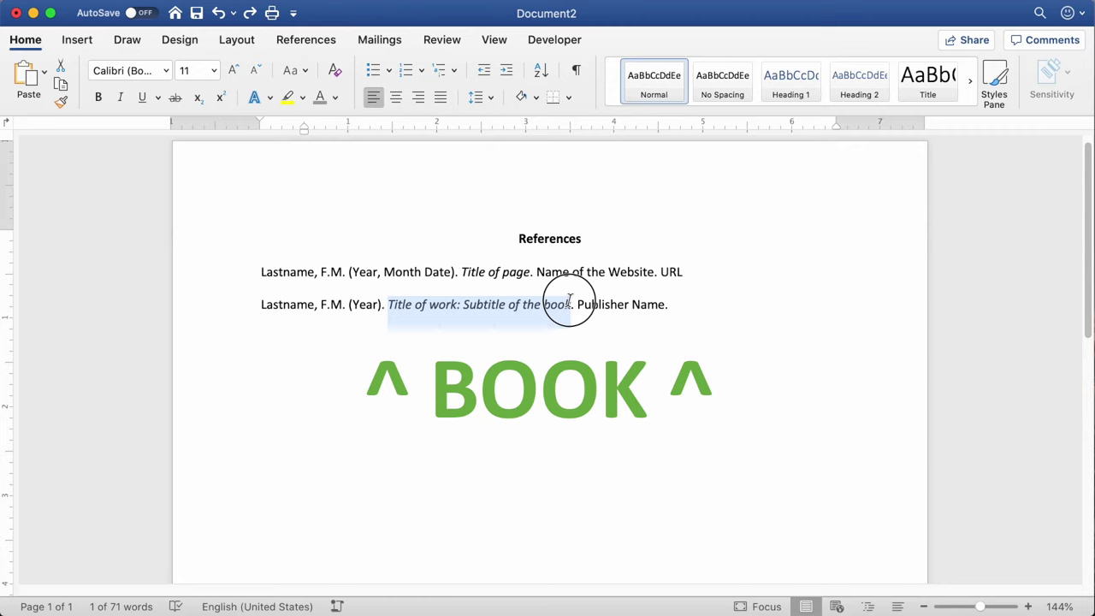
pyautogui.moveTo(569, 300); pyautogui.dragTo(657, 303)
pyautogui.click(581, 305)
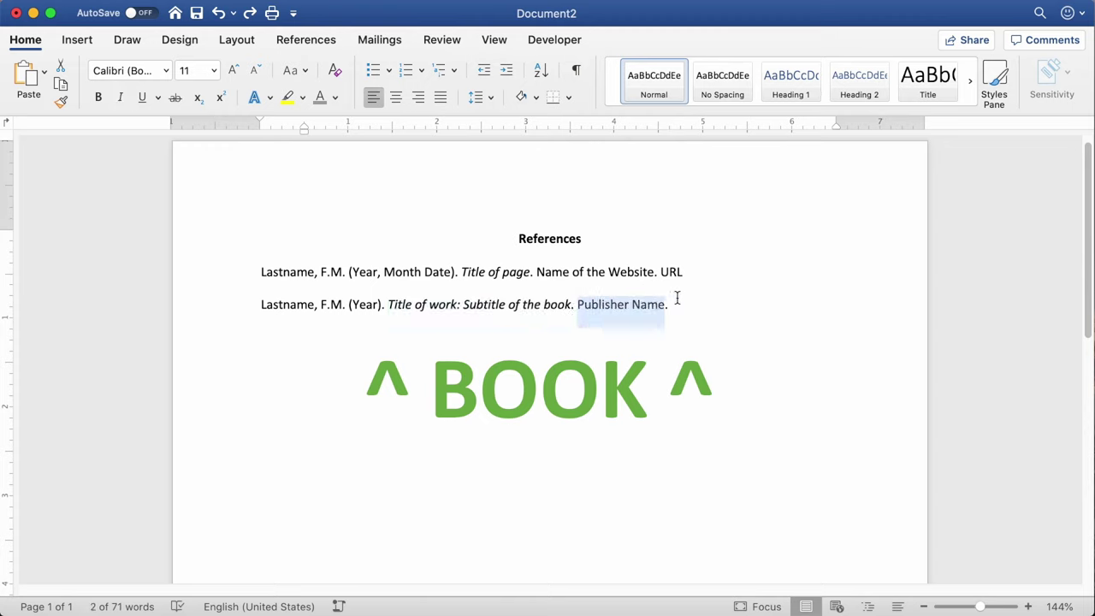
pyautogui.click(679, 305)
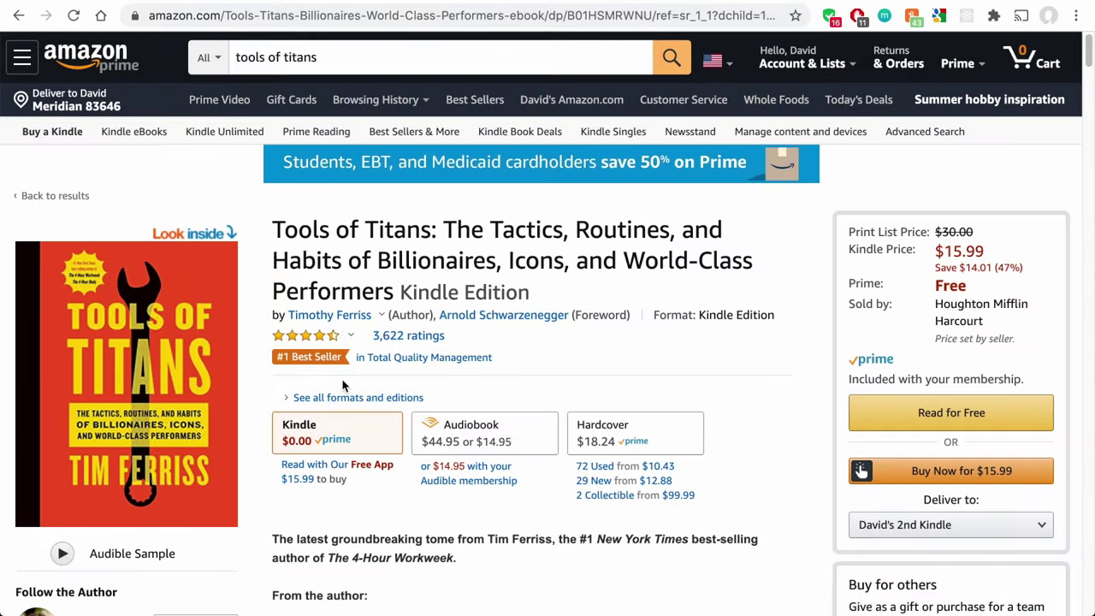
# On the browser's Amazon page for Tools of Titans, check the book's author and full title with subtitle.
pyautogui.moveTo(326, 317)
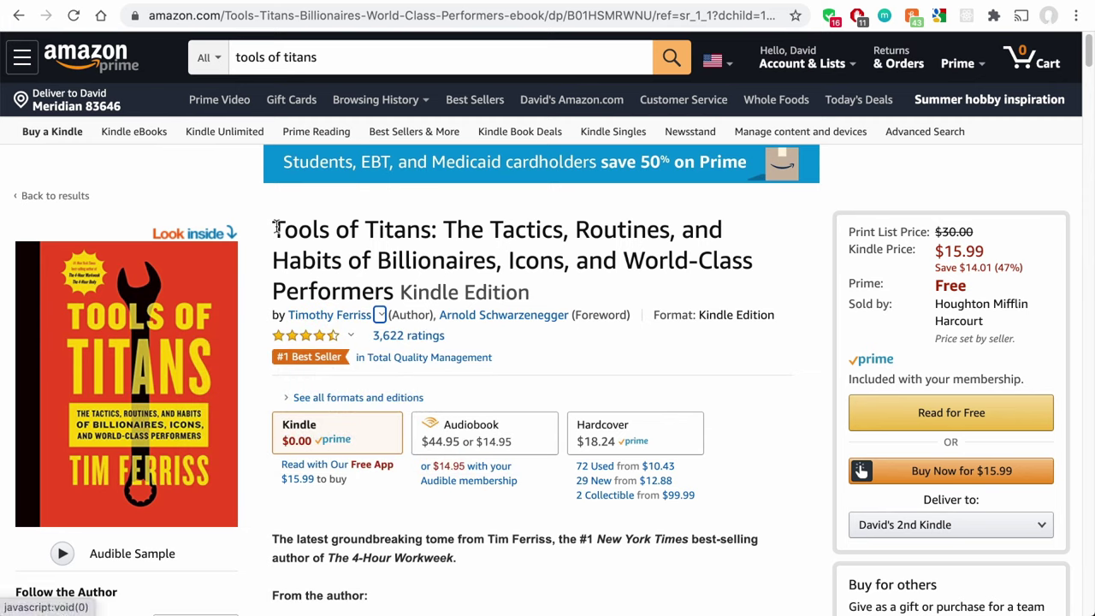
pyautogui.moveTo(274, 229); pyautogui.dragTo(392, 289)
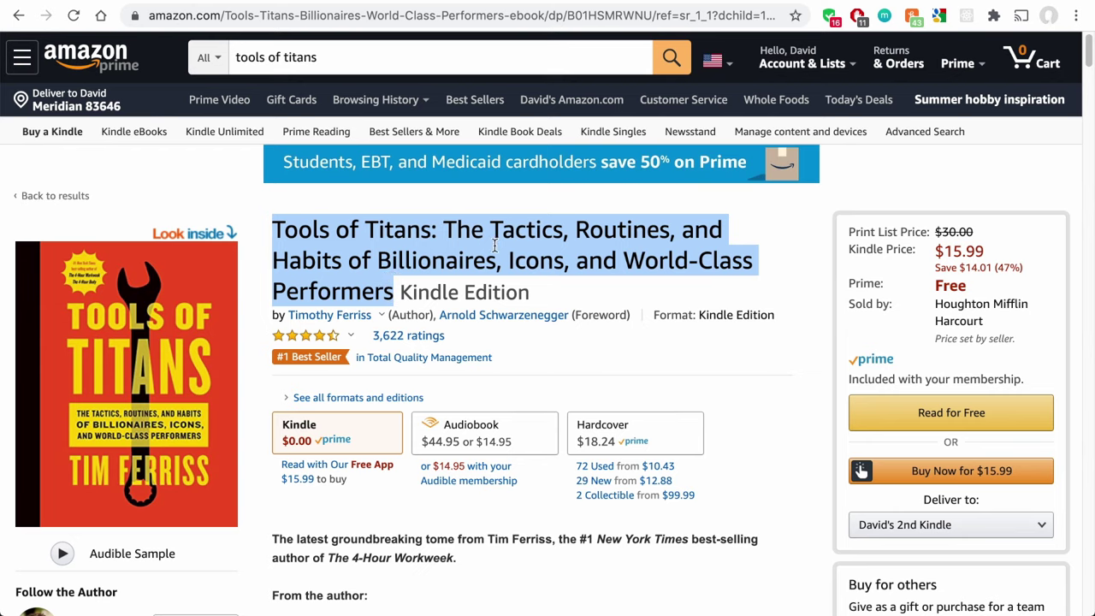
pyautogui.click(598, 360)
# Find the Product details section of the book page and check the publication date and publisher.
pyautogui.scroll(-3, 597, 360)
pyautogui.scroll(-15, 597, 360)
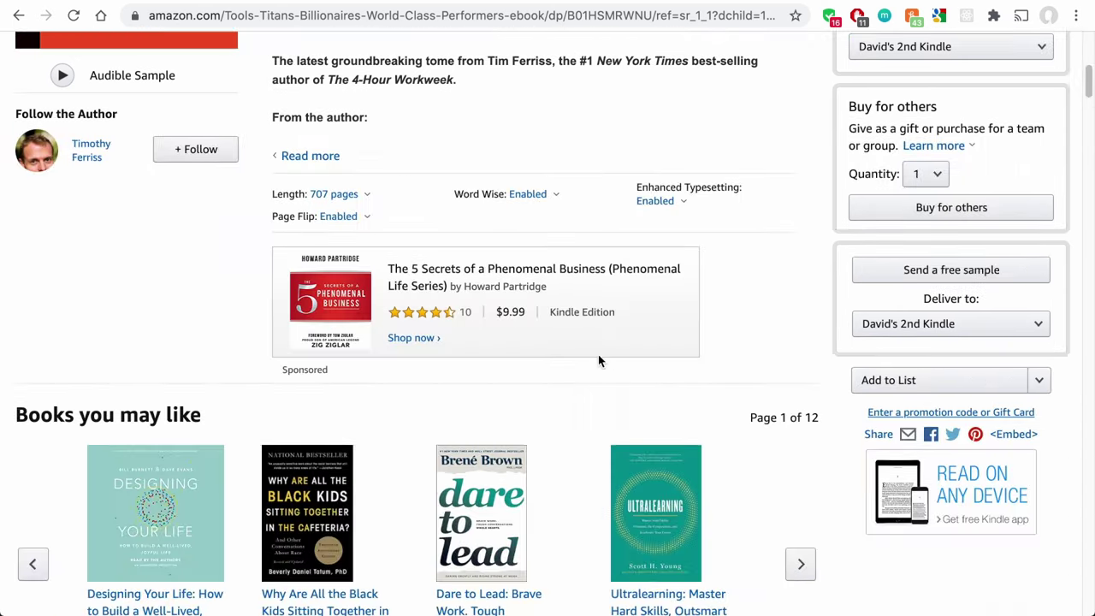
pyautogui.scroll(-5, 598, 360)
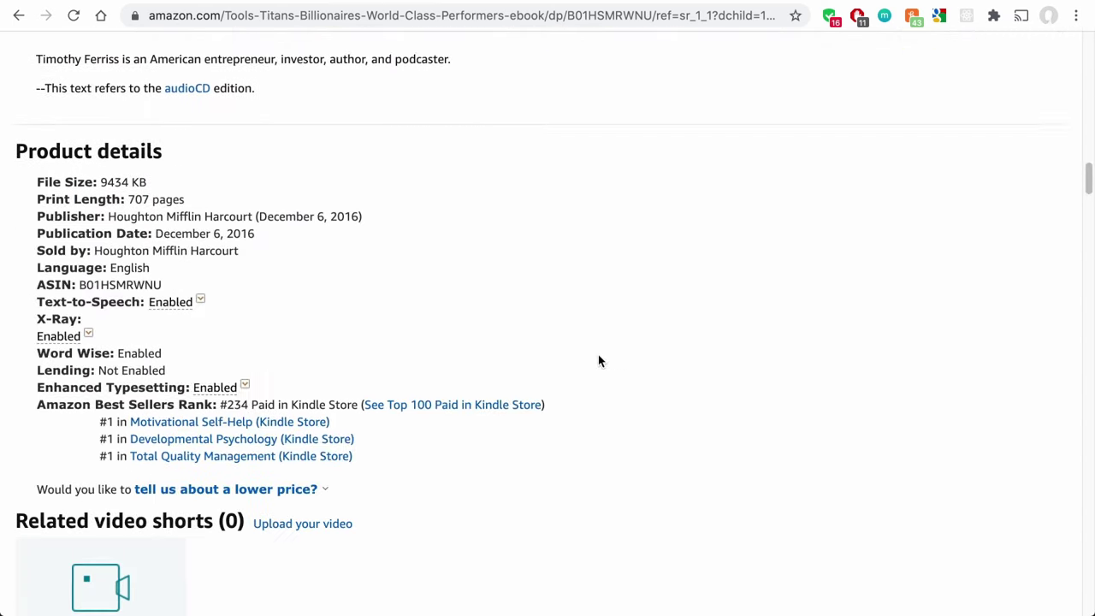
pyautogui.moveTo(14, 117); pyautogui.dragTo(282, 303)
pyautogui.click(306, 294)
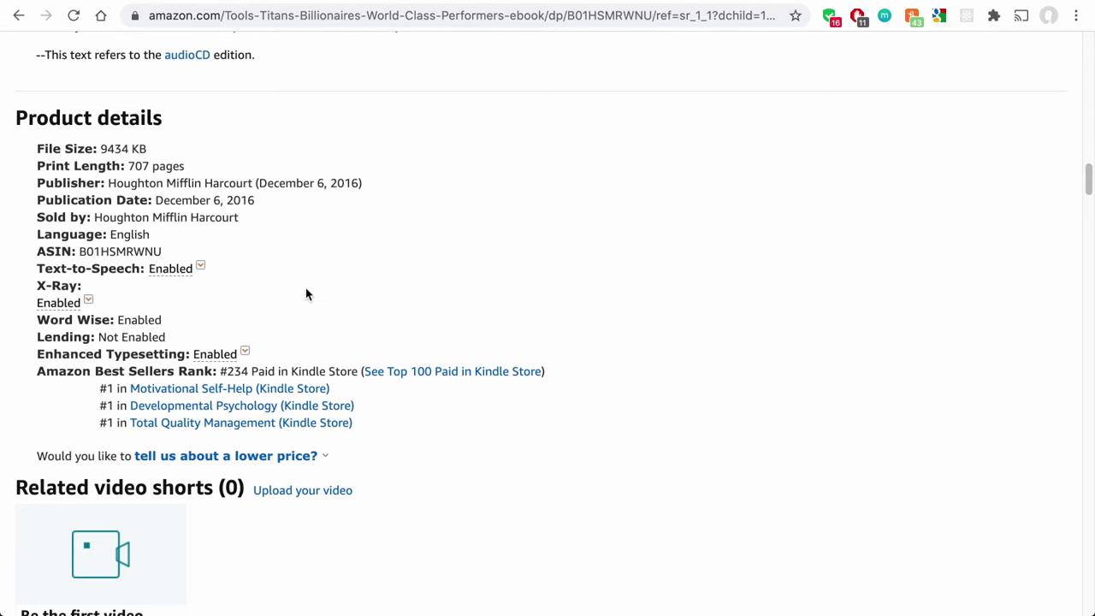
pyautogui.tripleClick(222, 200)
pyautogui.tripleClick(227, 183)
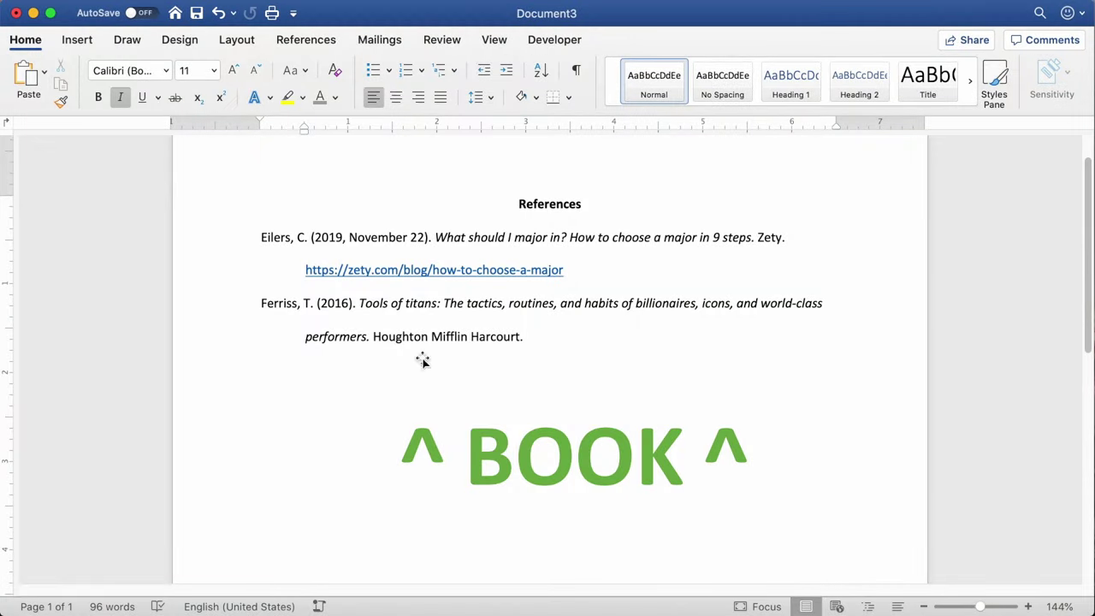
# In Document3, review the Tools of Titans example reference's author, year, italic title and subtitle capitalization, and publisher.
pyautogui.moveTo(261, 303); pyautogui.dragTo(314, 303)
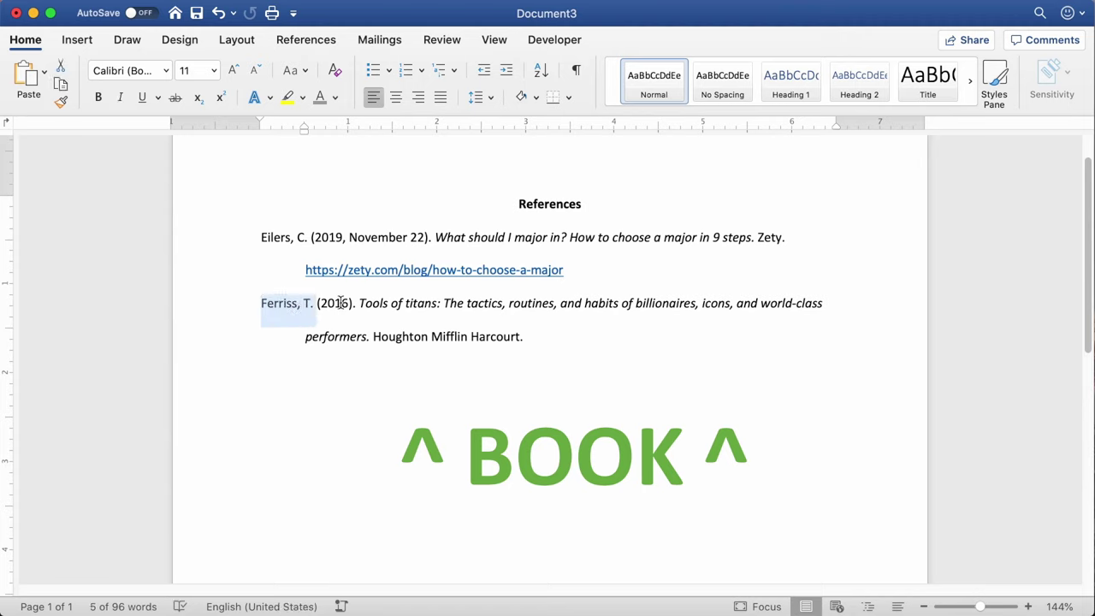
pyautogui.doubleClick(335, 303)
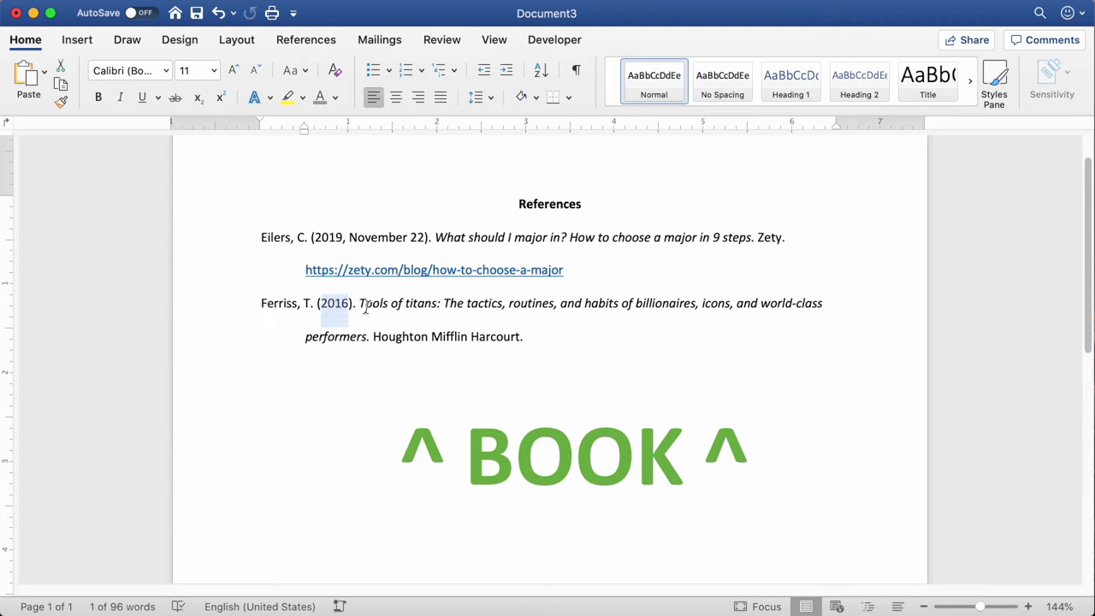
pyautogui.moveTo(358, 304); pyautogui.dragTo(454, 305)
pyautogui.click(411, 306)
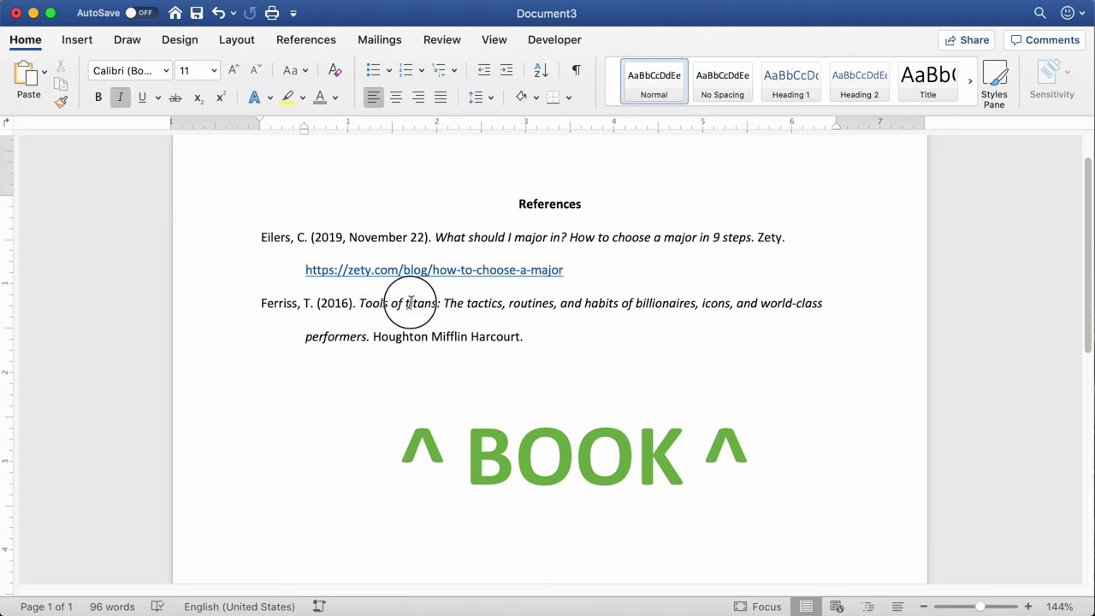
pyautogui.moveTo(403, 308); pyautogui.dragTo(465, 306)
pyautogui.click(447, 305)
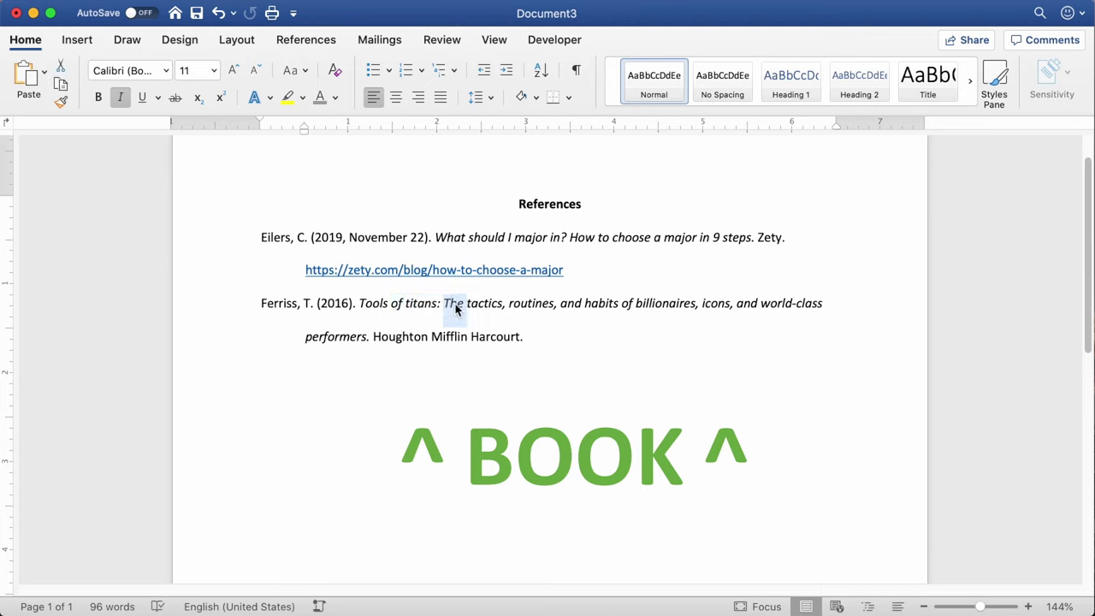
pyautogui.click(462, 301)
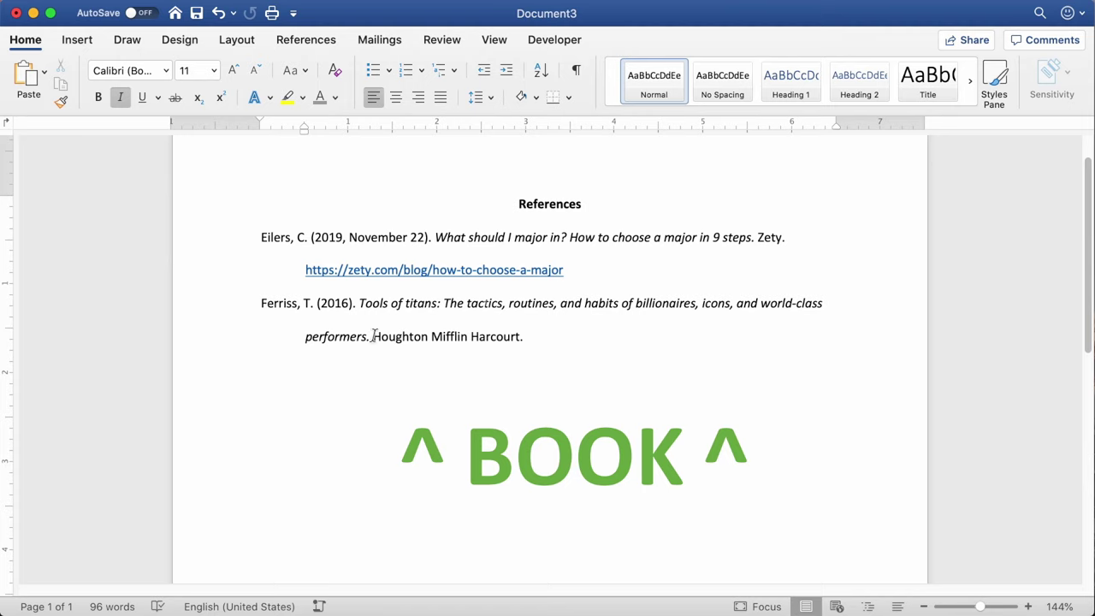
pyautogui.moveTo(371, 336); pyautogui.dragTo(507, 337)
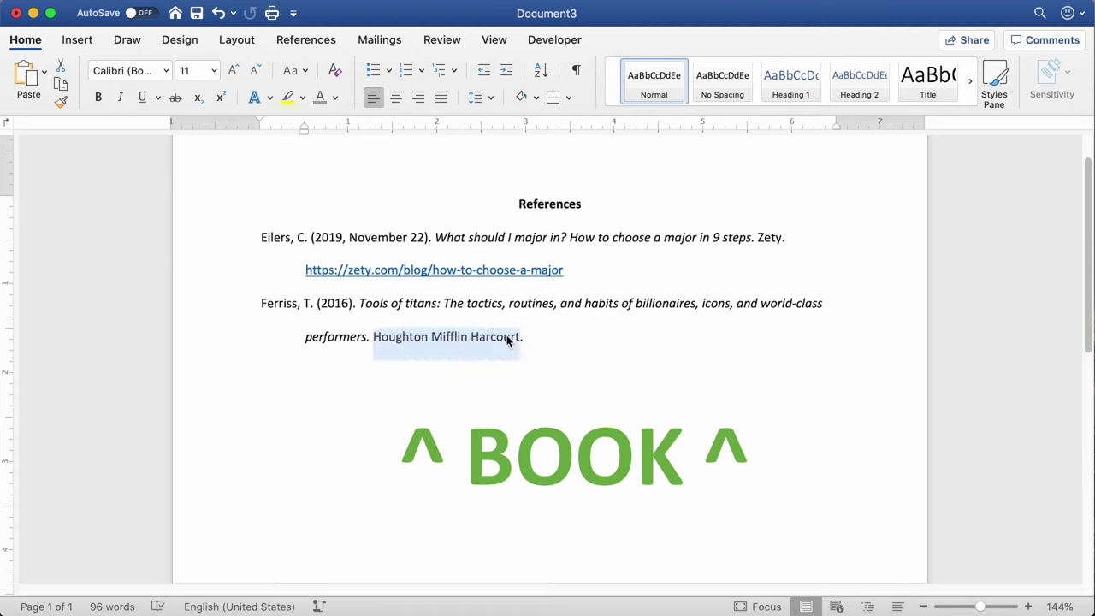
pyautogui.click(568, 303)
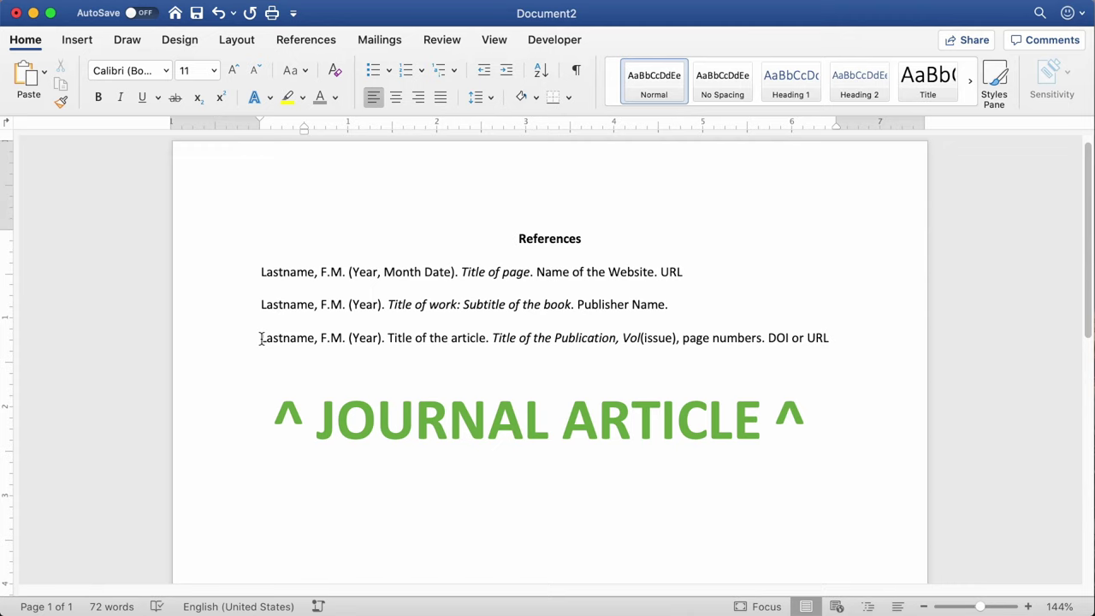
# In Document2, examine the journal article template's author, year, article title, publication title, volume and issue, page numbers, and DOI or URL parts.
pyautogui.moveTo(261, 339); pyautogui.dragTo(348, 335)
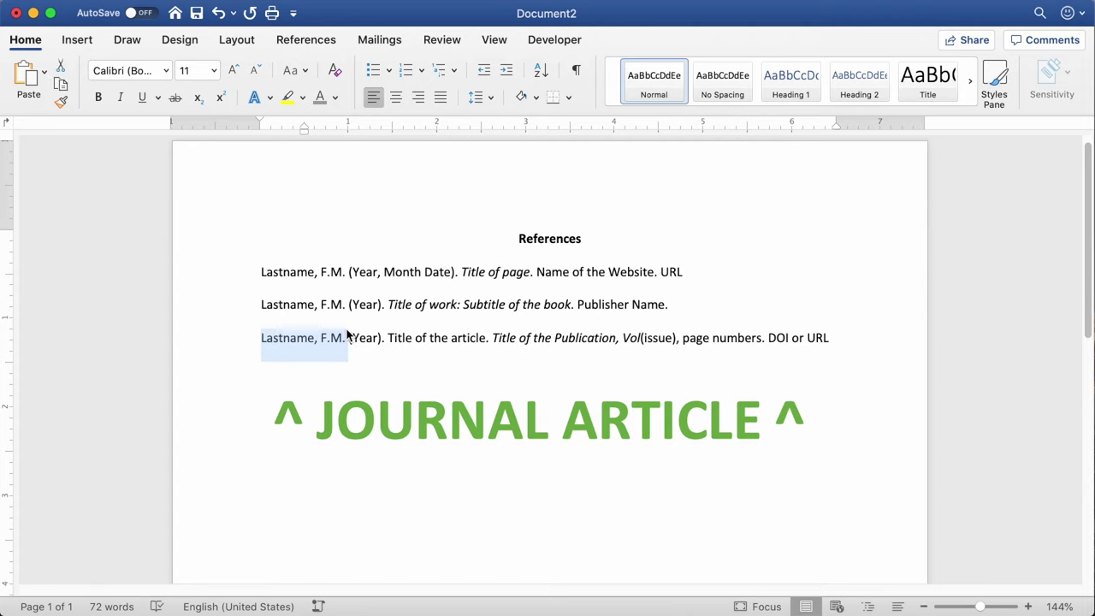
pyautogui.doubleClick(365, 338)
pyautogui.moveTo(389, 339); pyautogui.dragTo(478, 346)
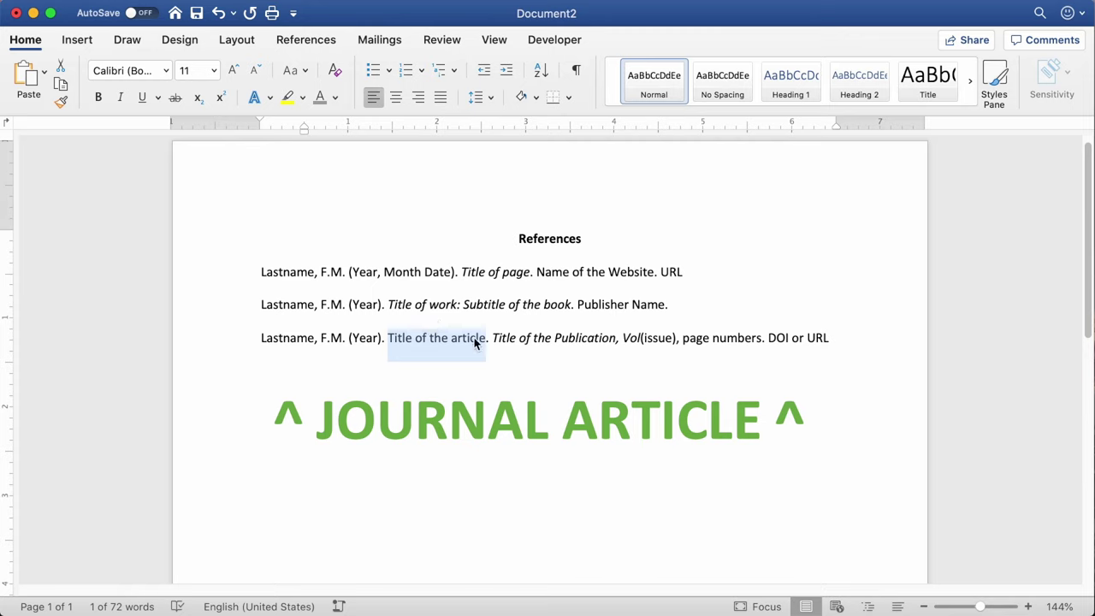
pyautogui.moveTo(494, 337); pyautogui.dragTo(669, 332)
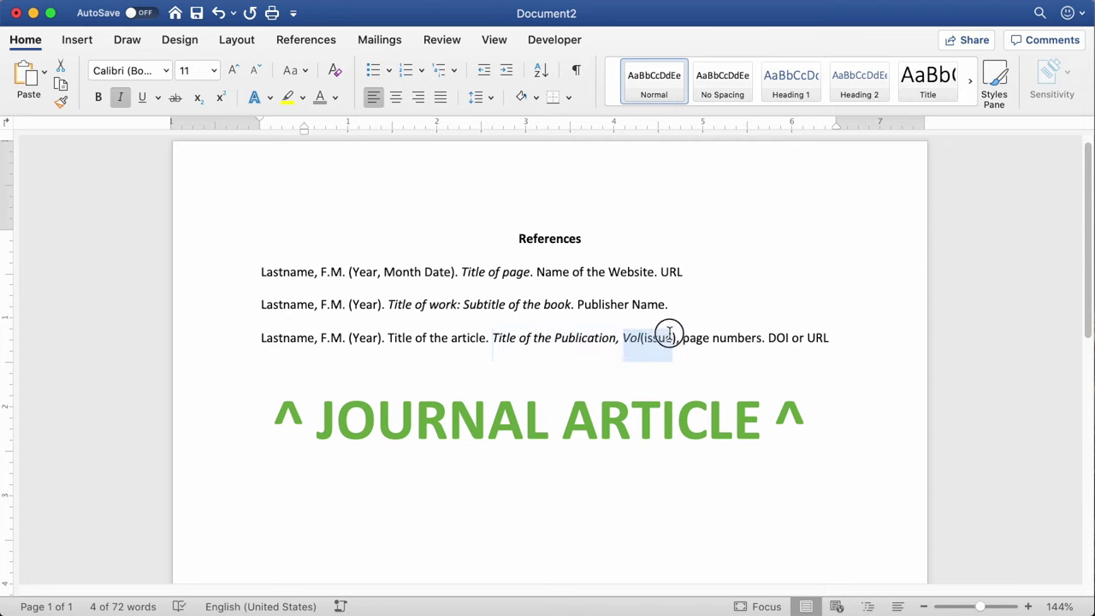
pyautogui.moveTo(670, 332); pyautogui.dragTo(741, 340)
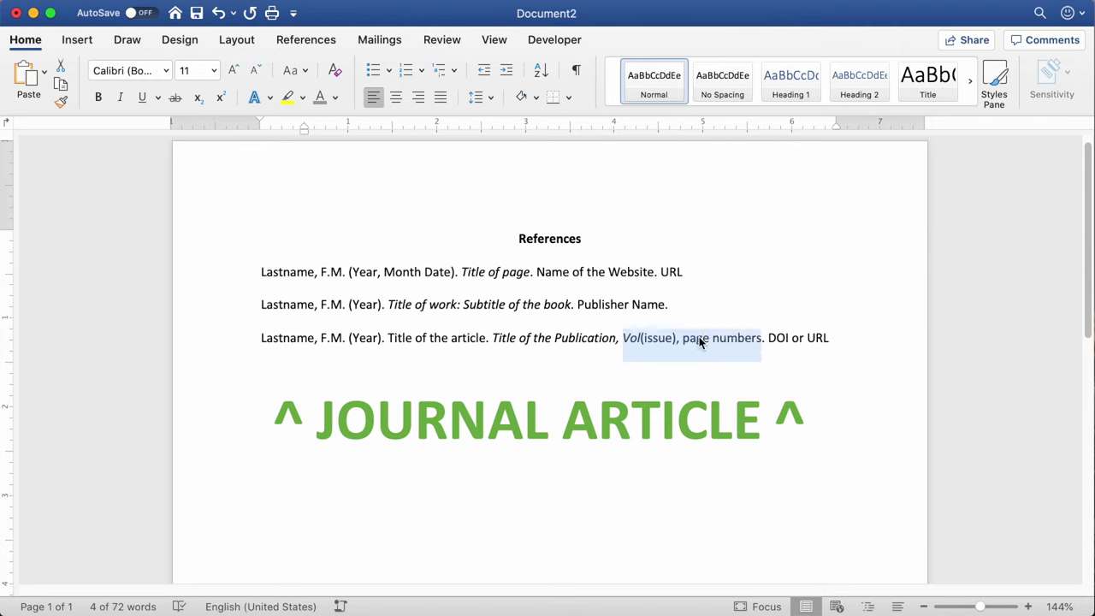
pyautogui.doubleClick(777, 337)
pyautogui.doubleClick(816, 338)
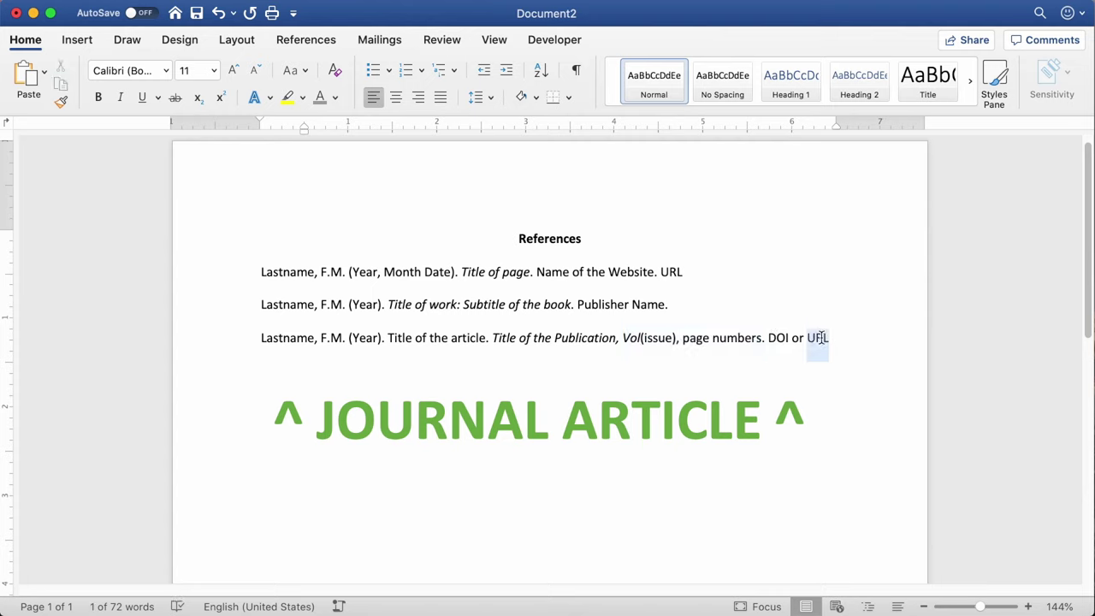
pyautogui.doubleClick(777, 337)
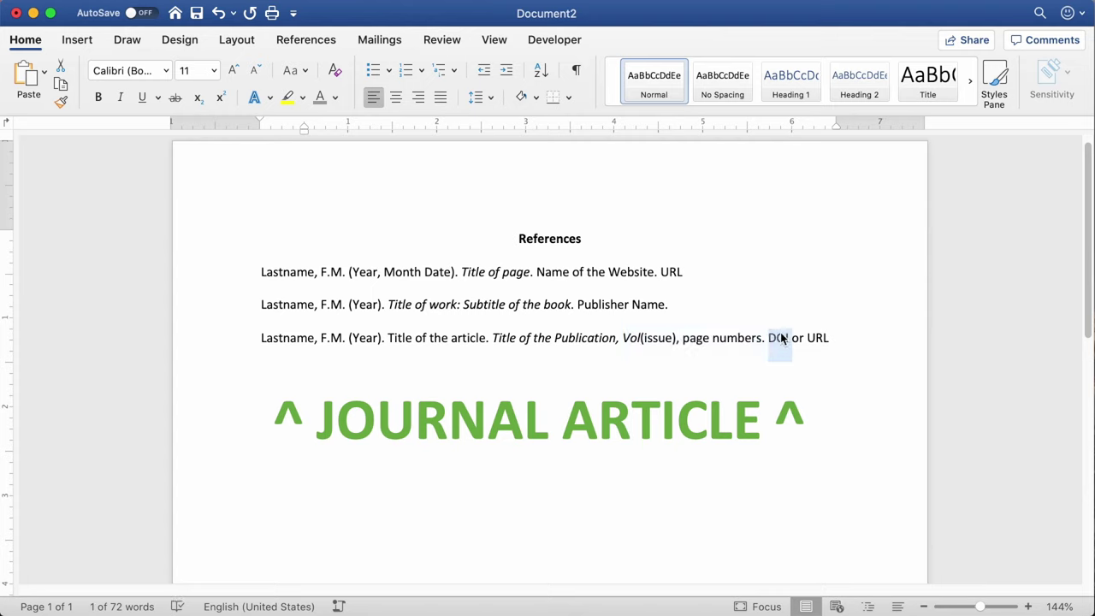
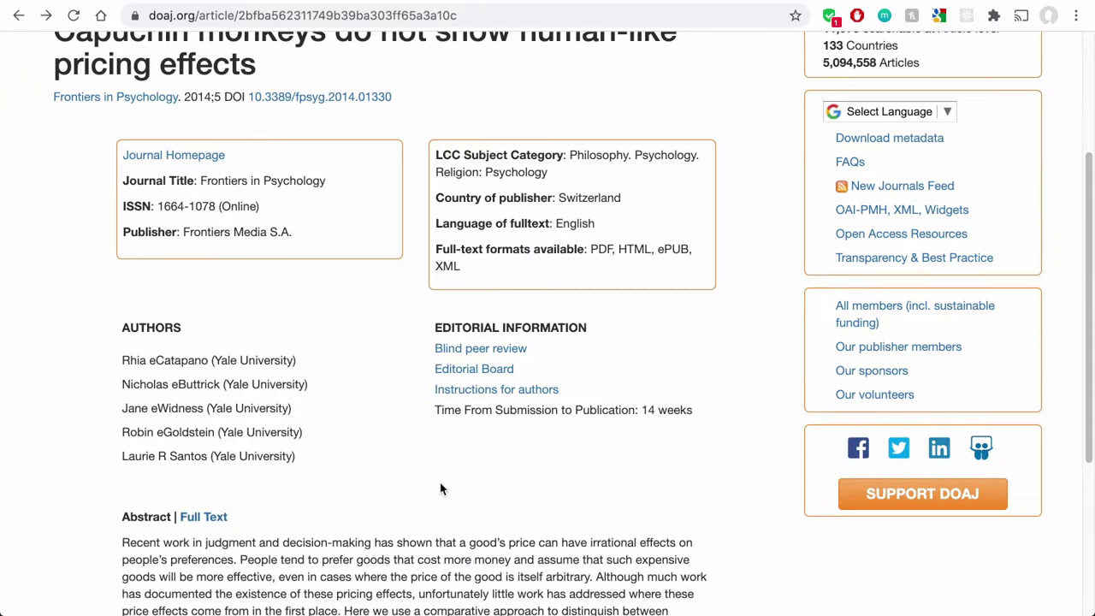
# On the browser's DOAJ page for the Capuchin monkeys article, check the list of authors and the article title.
pyautogui.moveTo(123, 359); pyautogui.dragTo(296, 462)
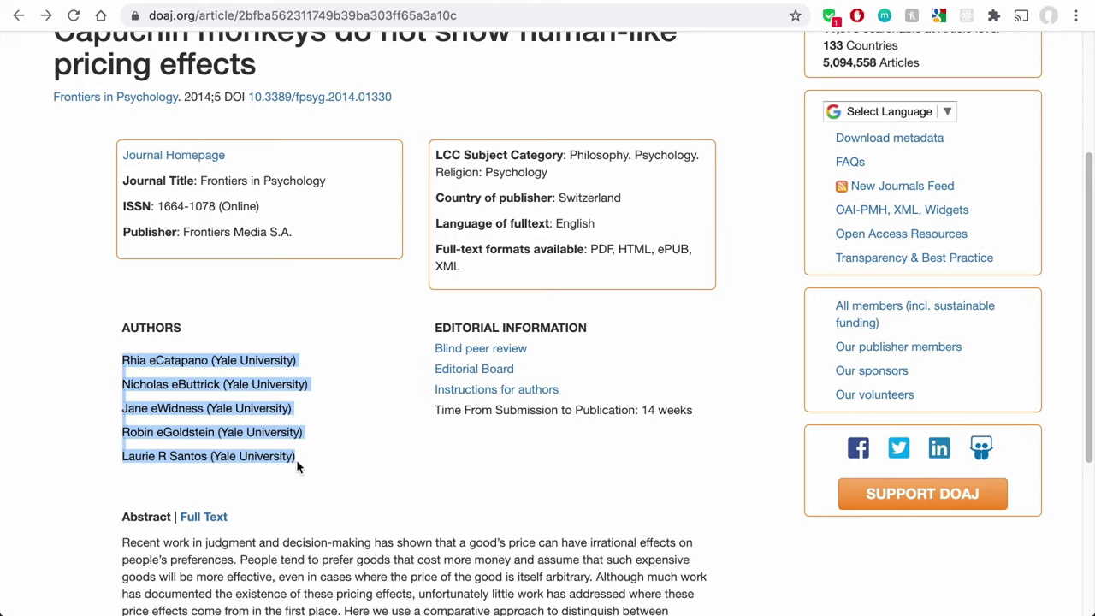
pyautogui.click(359, 440)
pyautogui.scroll(5, 347, 306)
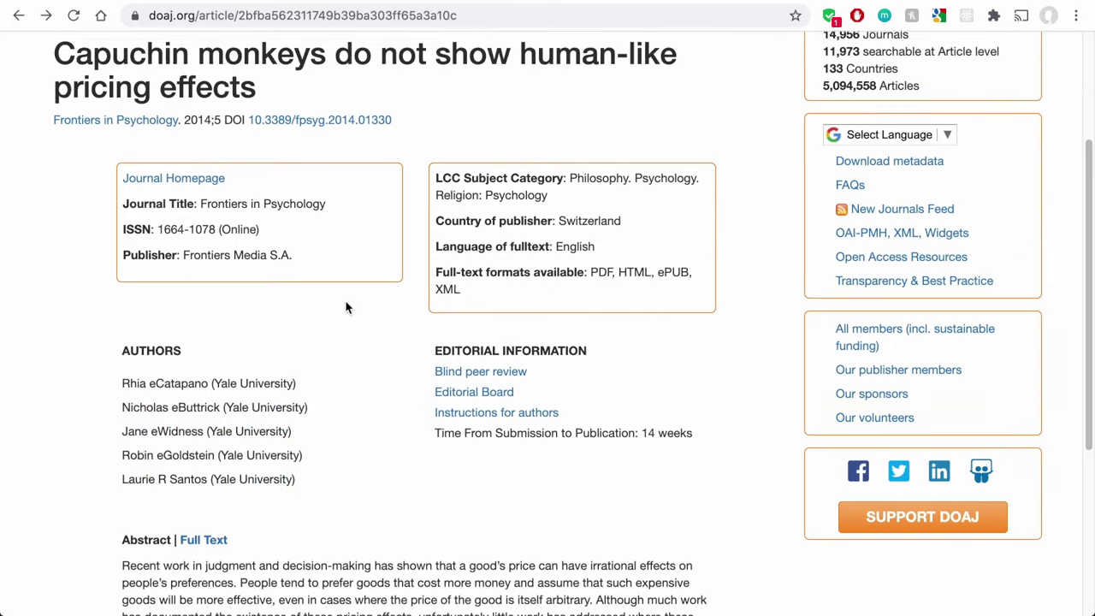
pyautogui.scroll(1, 384, 312)
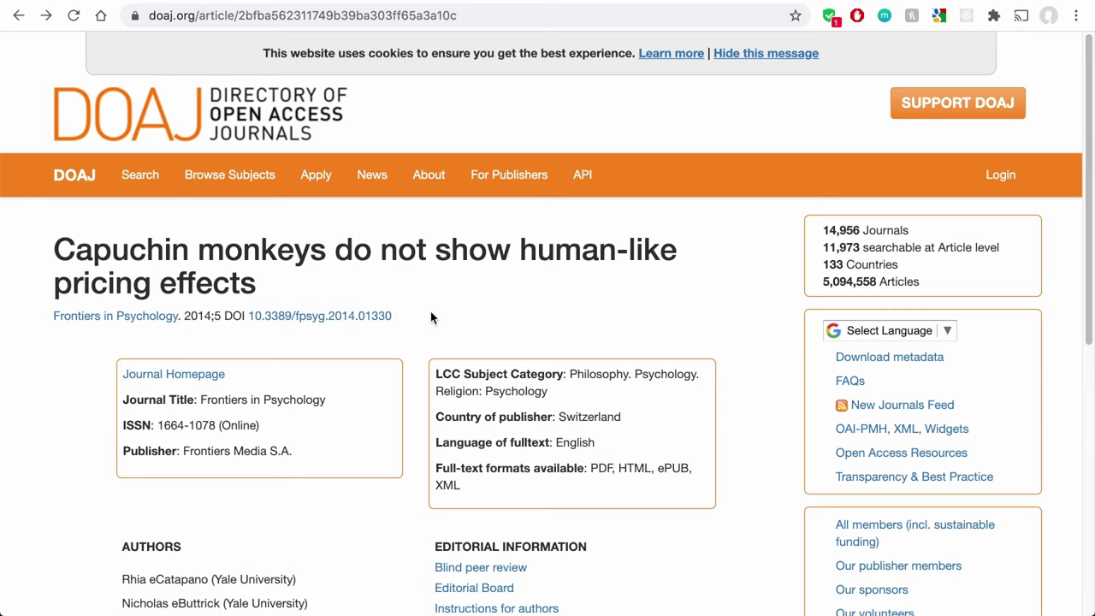
# Copy the link address of the article's DOI.
pyautogui.rightClick(363, 317)
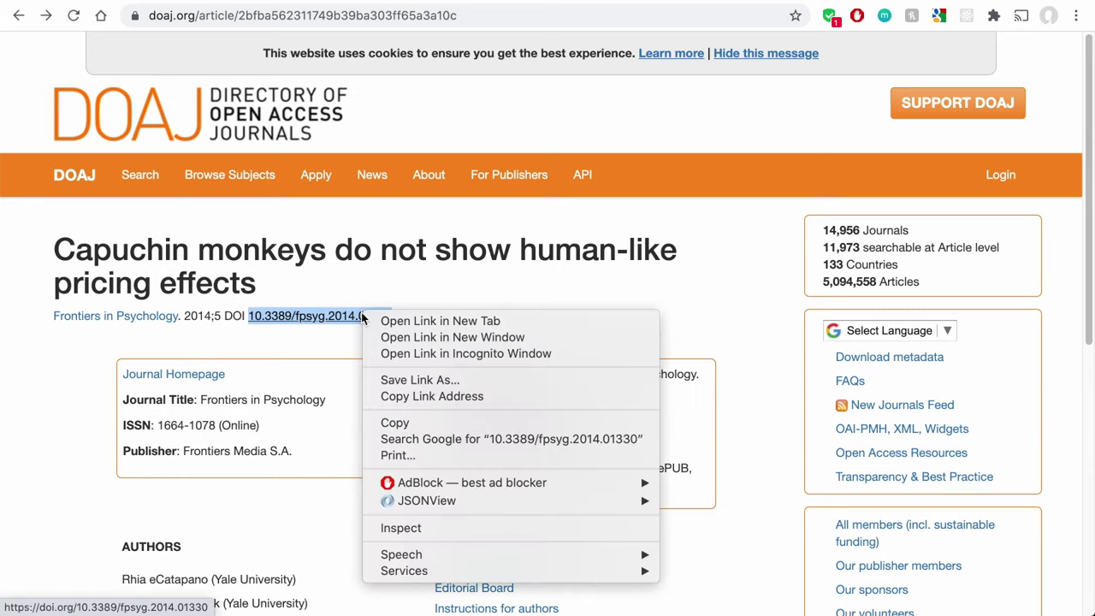
pyautogui.click(410, 395)
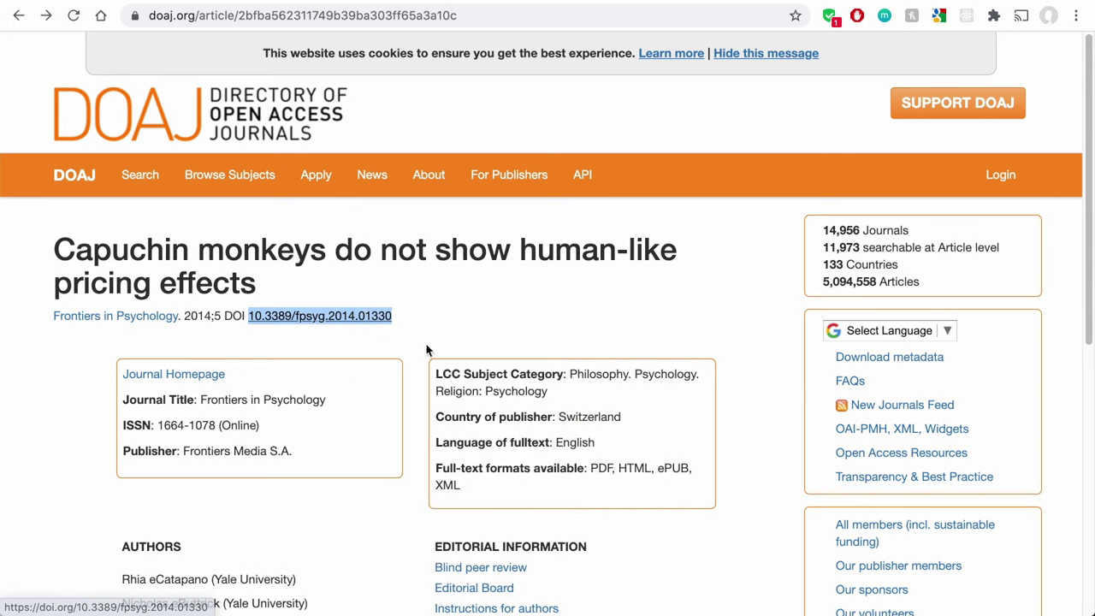
pyautogui.click(428, 346)
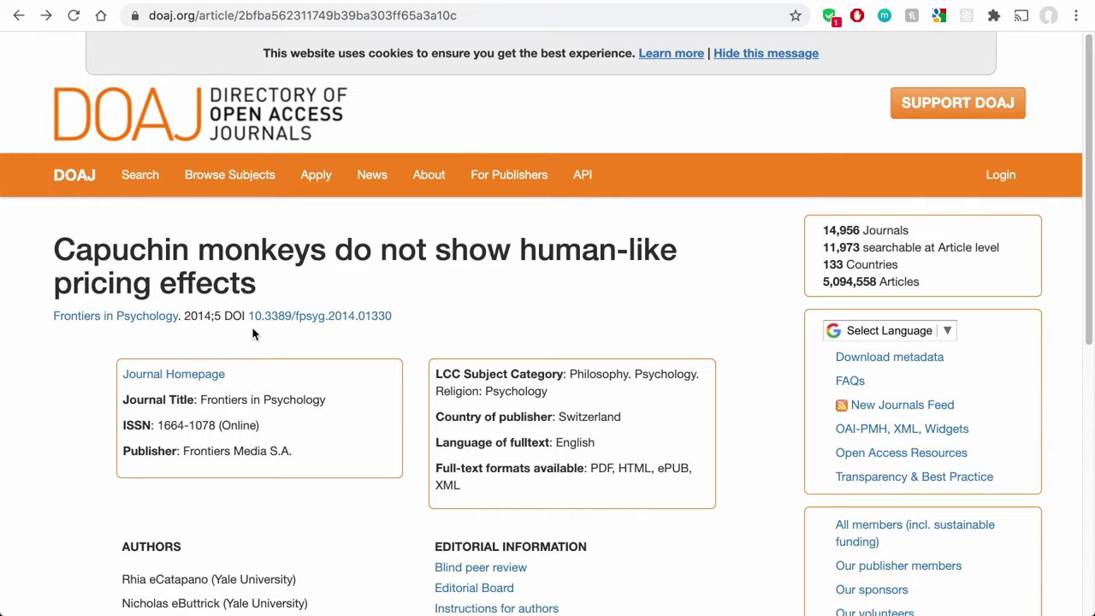
# Look over the article's publication details and check the year and volume given beside the journal name.
pyautogui.scroll(-3, 252, 342)
pyautogui.scroll(-3, 252, 329)
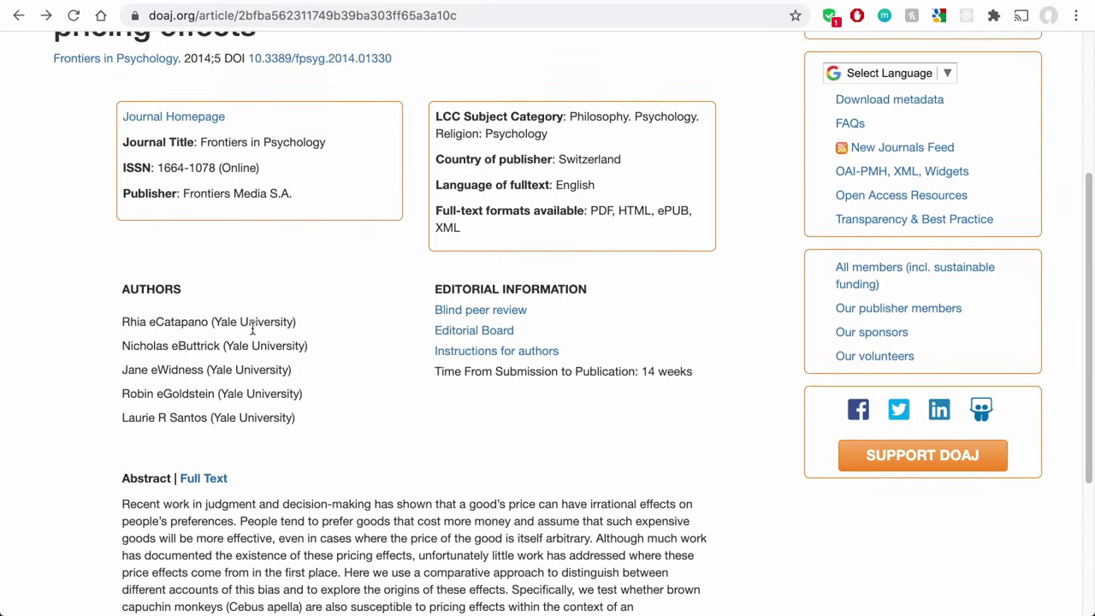
pyautogui.scroll(5, 254, 333)
pyautogui.scroll(1, 253, 333)
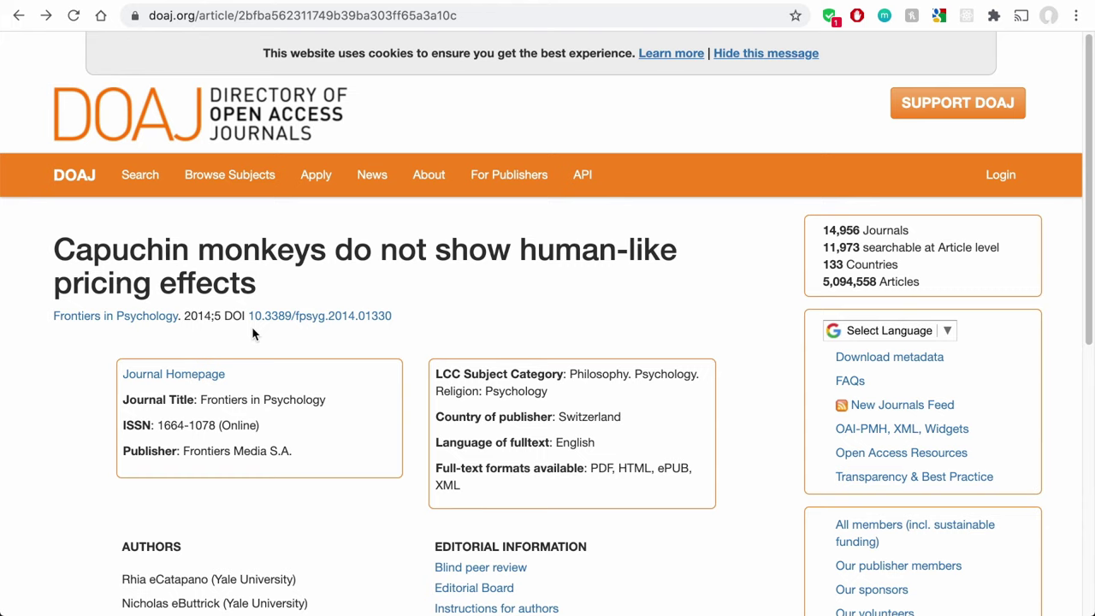
pyautogui.doubleClick(191, 316)
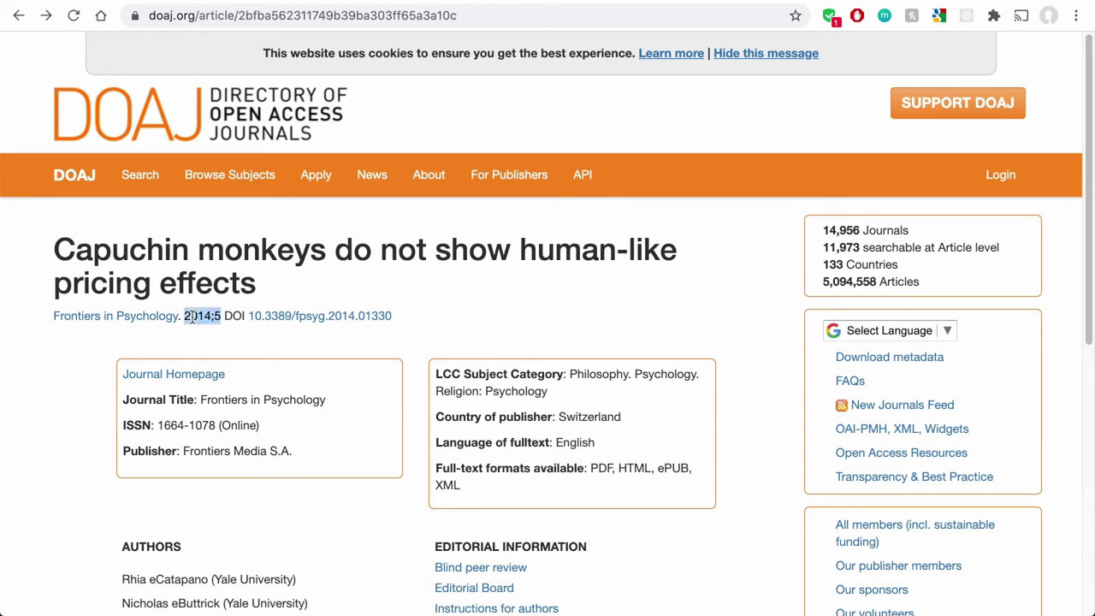
pyautogui.click(219, 336)
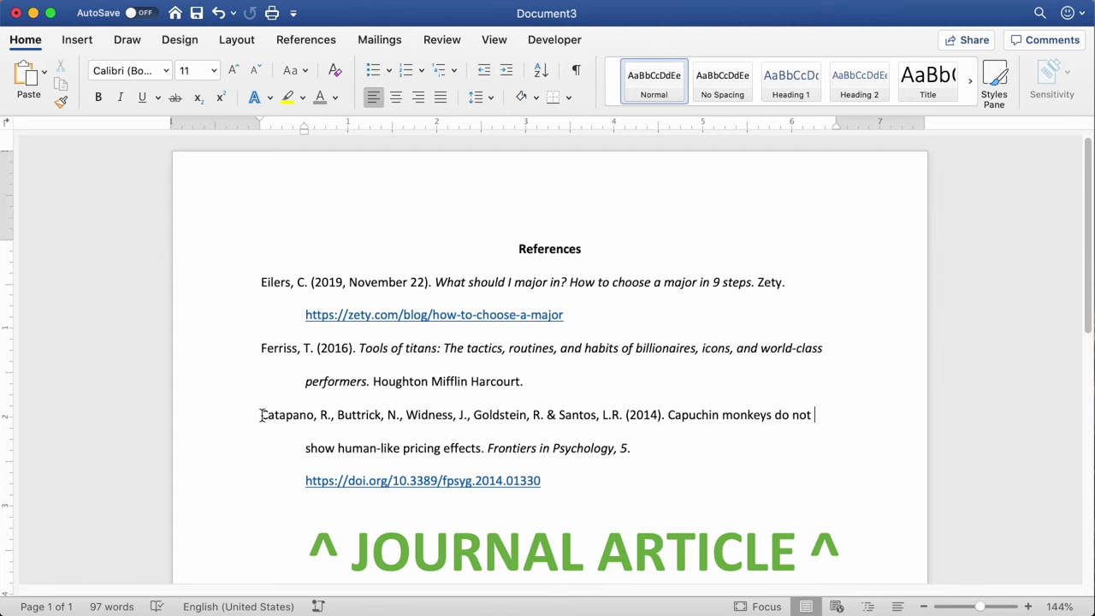
# In Document3, review the journal article example's authors, year, article title, italic journal name and volume, and DOI link.
pyautogui.moveTo(262, 416); pyautogui.dragTo(635, 413)
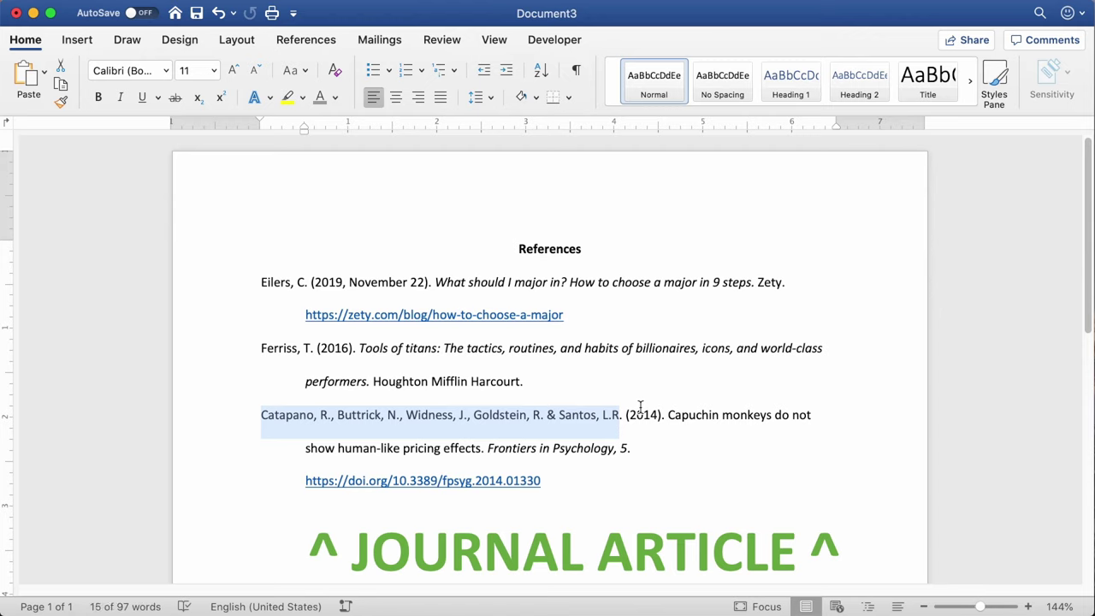
pyautogui.doubleClick(642, 414)
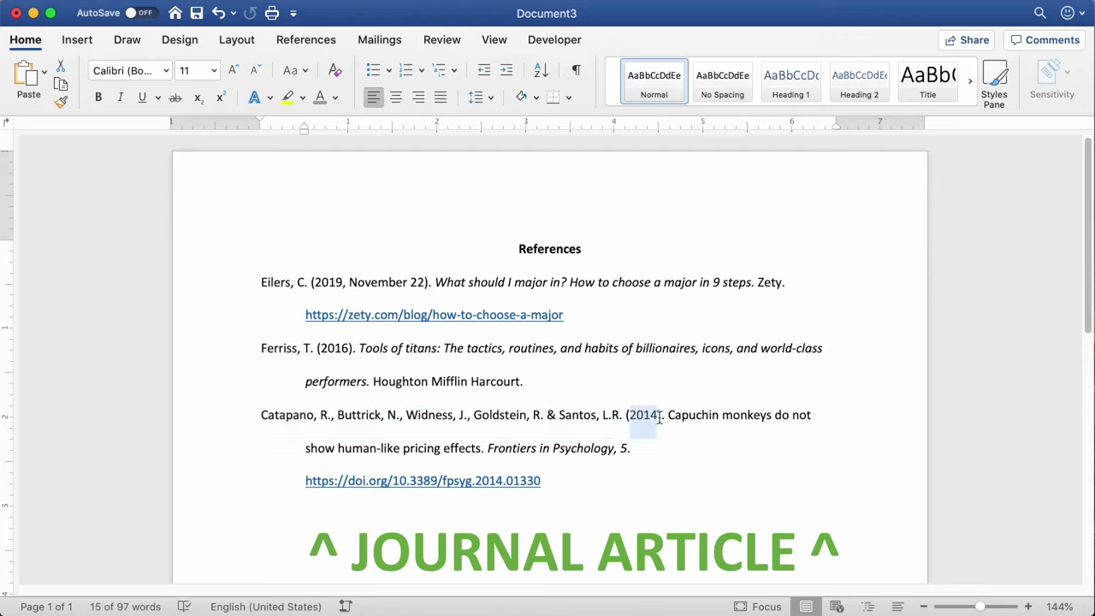
pyautogui.moveTo(668, 413); pyautogui.dragTo(480, 445)
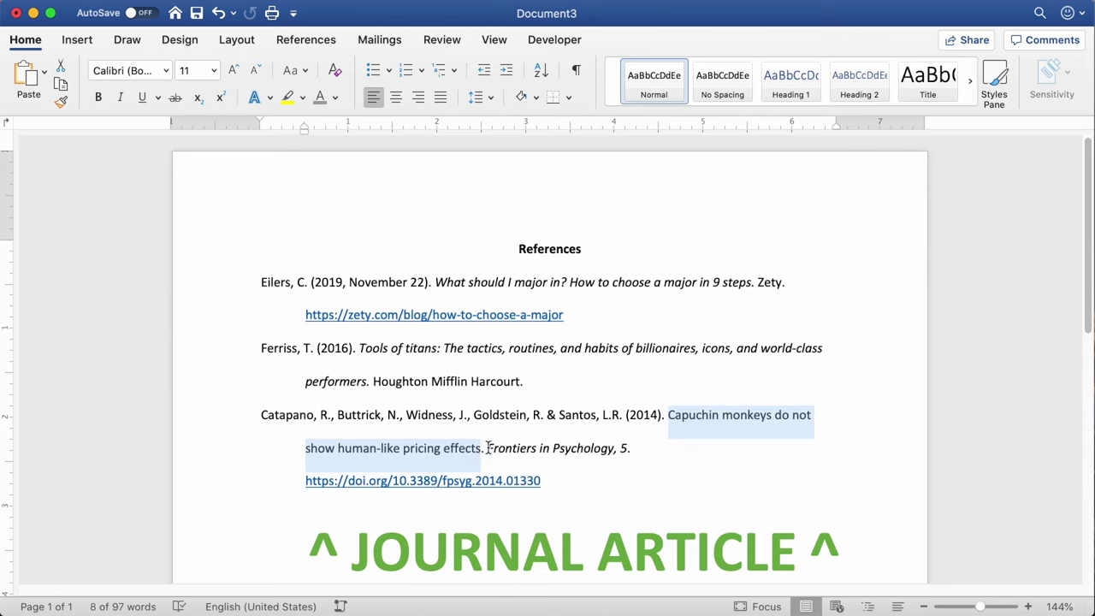
pyautogui.moveTo(488, 448); pyautogui.dragTo(623, 446)
pyautogui.doubleClick(623, 446)
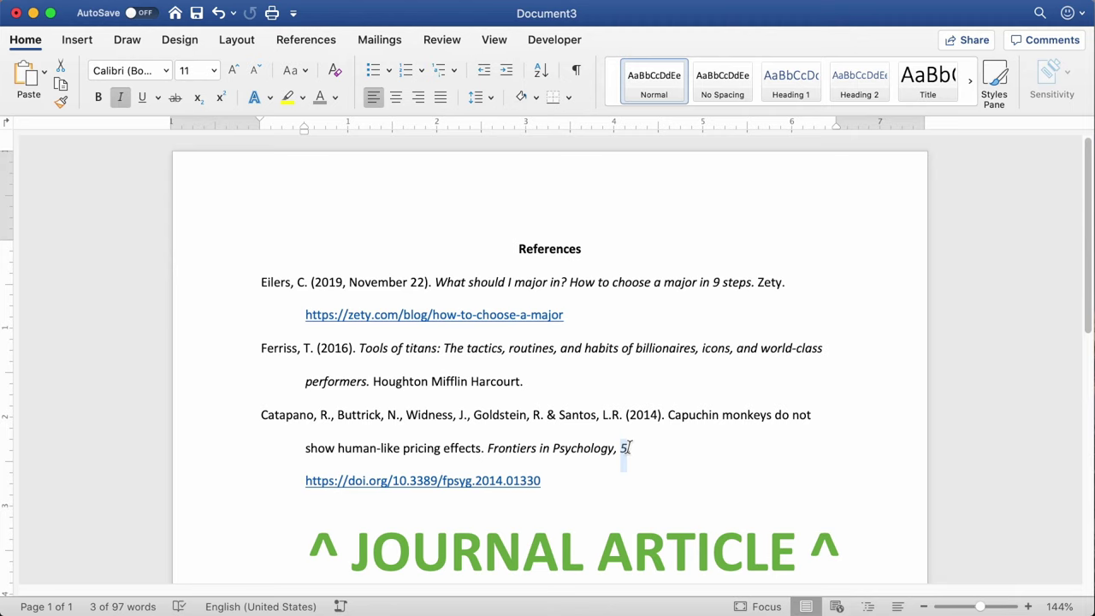
pyautogui.click(642, 445)
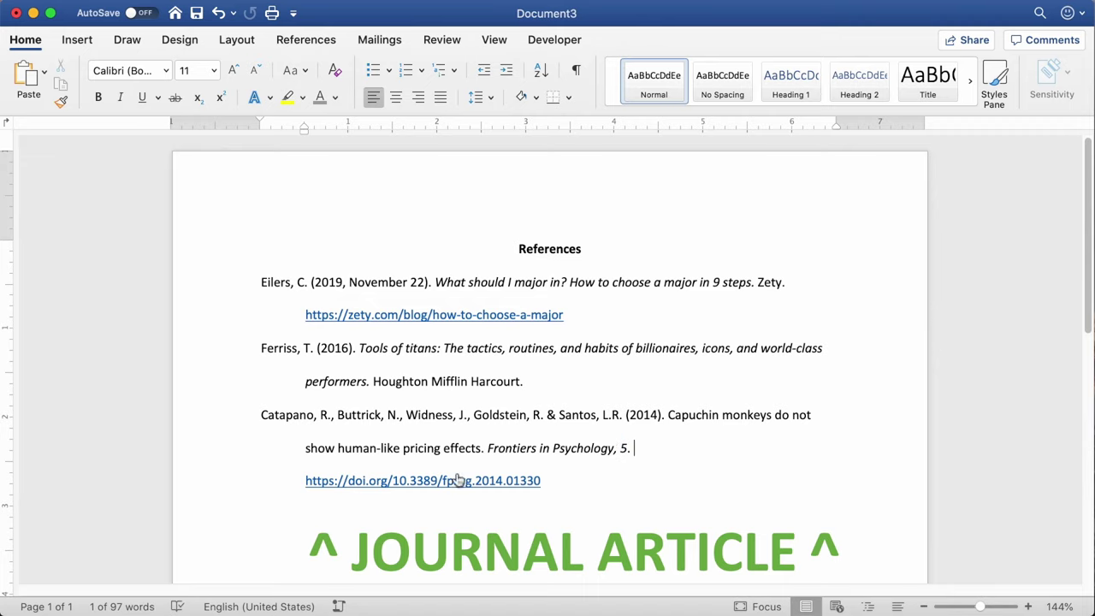
pyautogui.moveTo(295, 480); pyautogui.dragTo(565, 484)
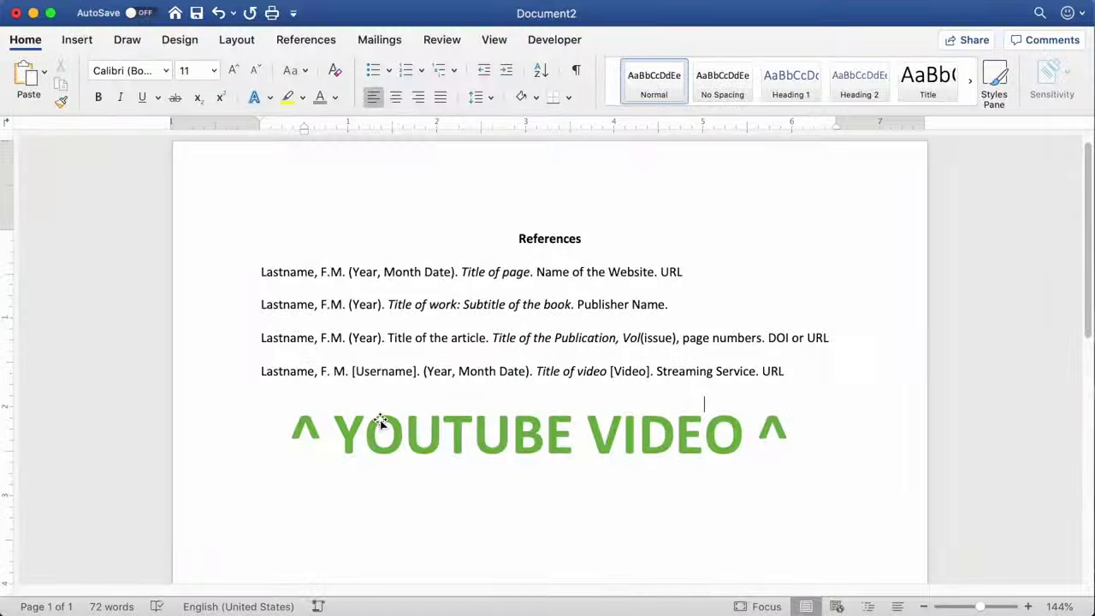